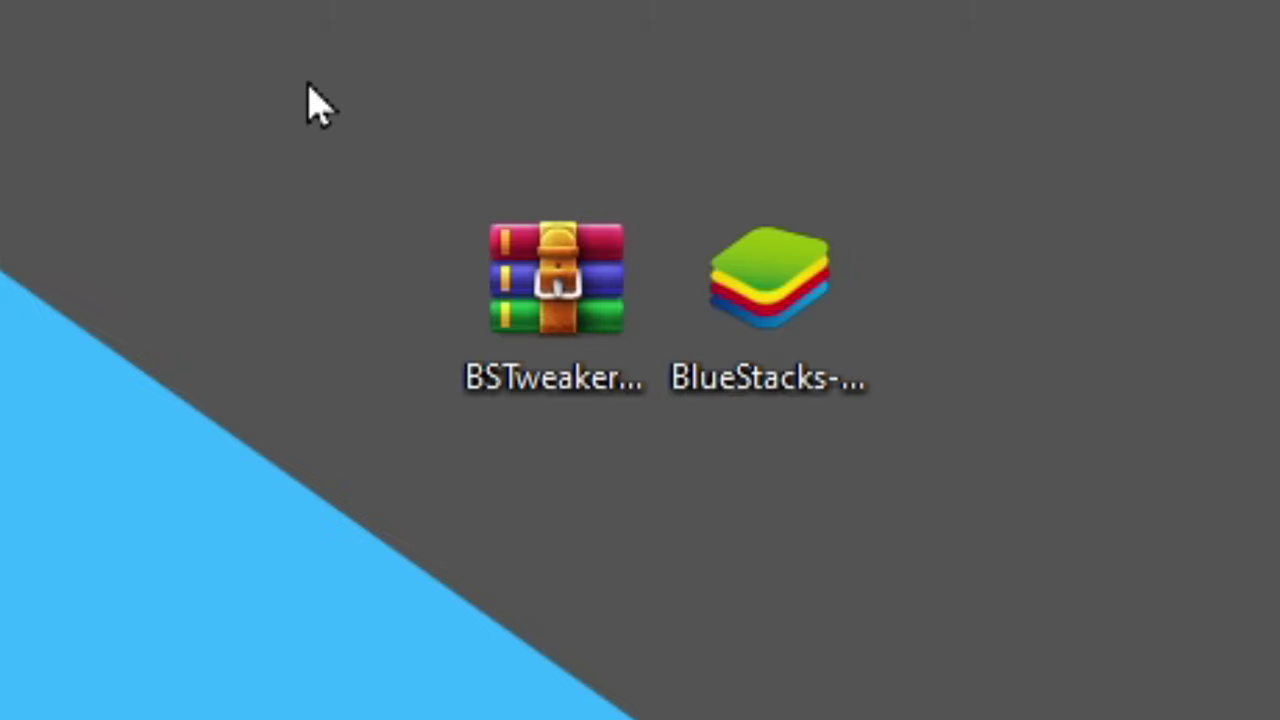
Extract the BSTweaker67090 archive into its own folder and place that folder beside the BlueStacks installer on the desktop.
drag(169, 104, 304, 202)
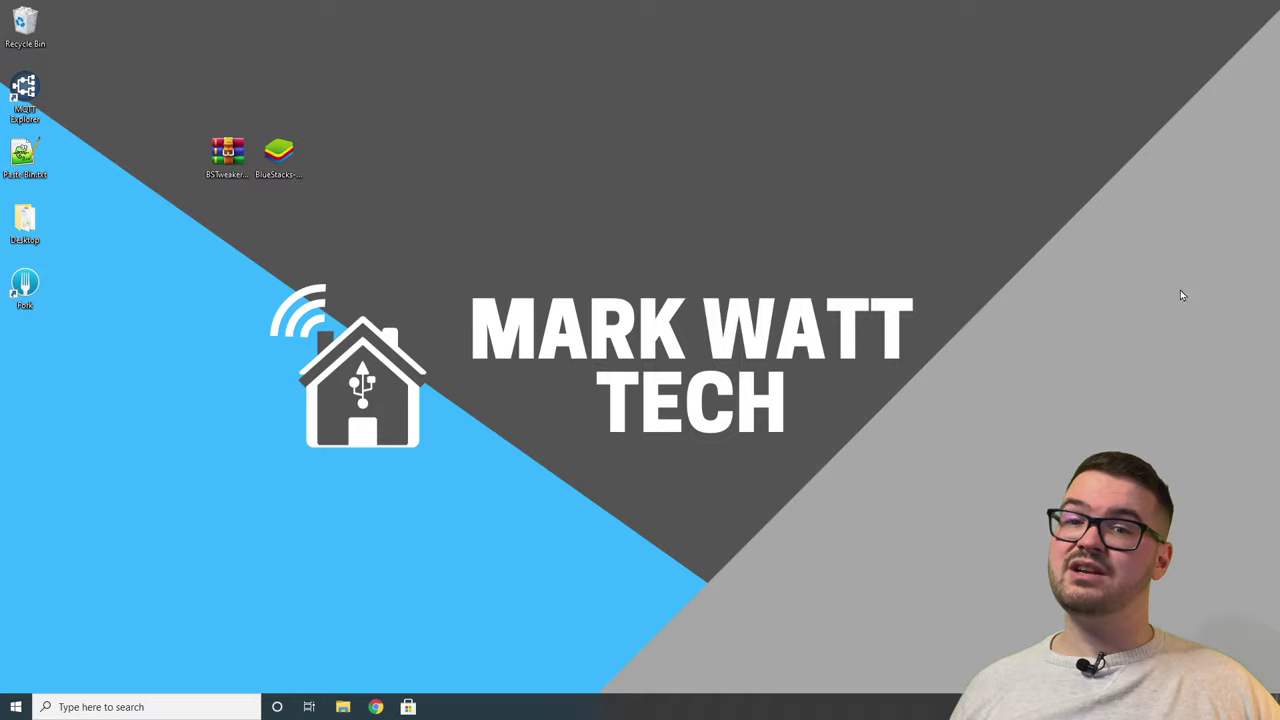
right_click(222, 158)
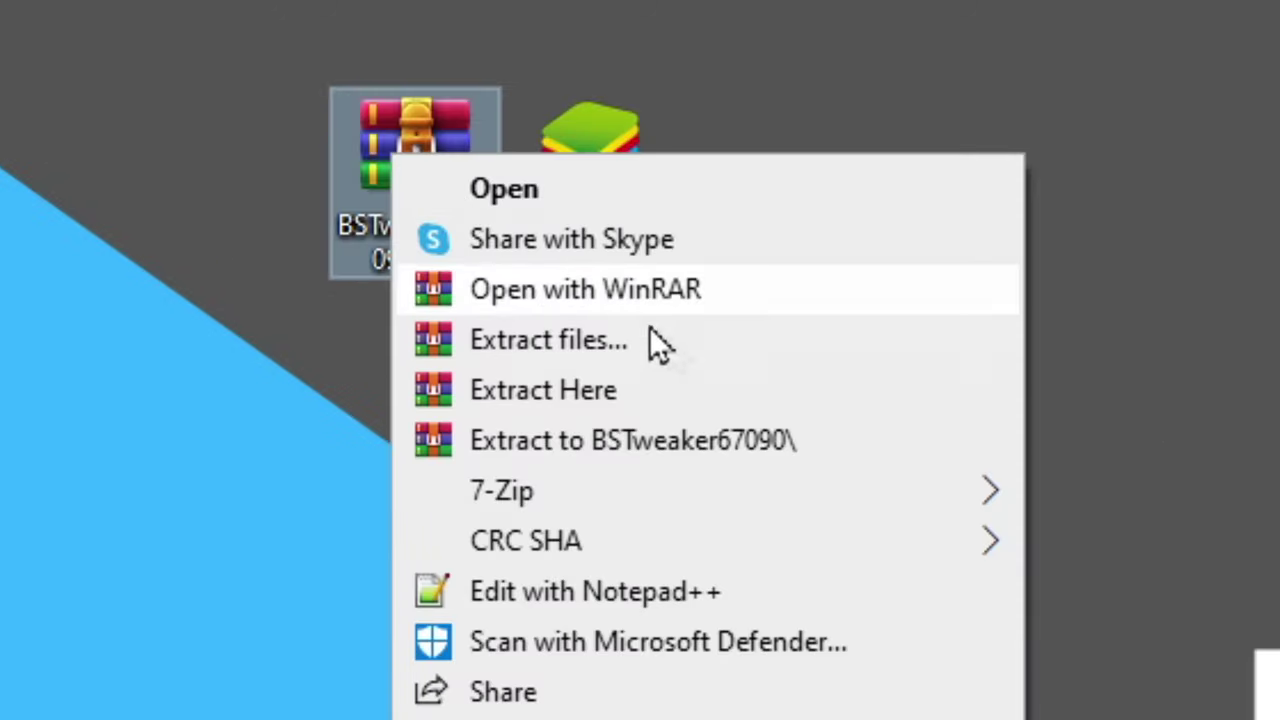
click(773, 443)
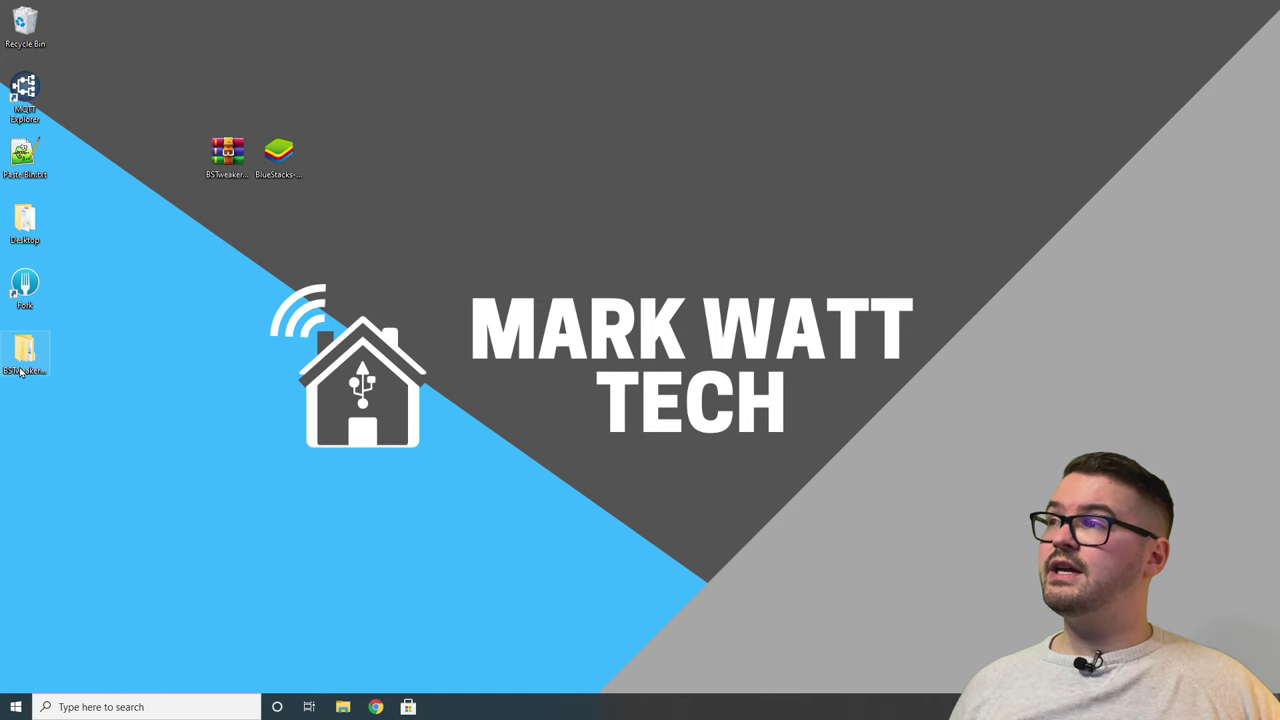
drag(25, 350, 330, 160)
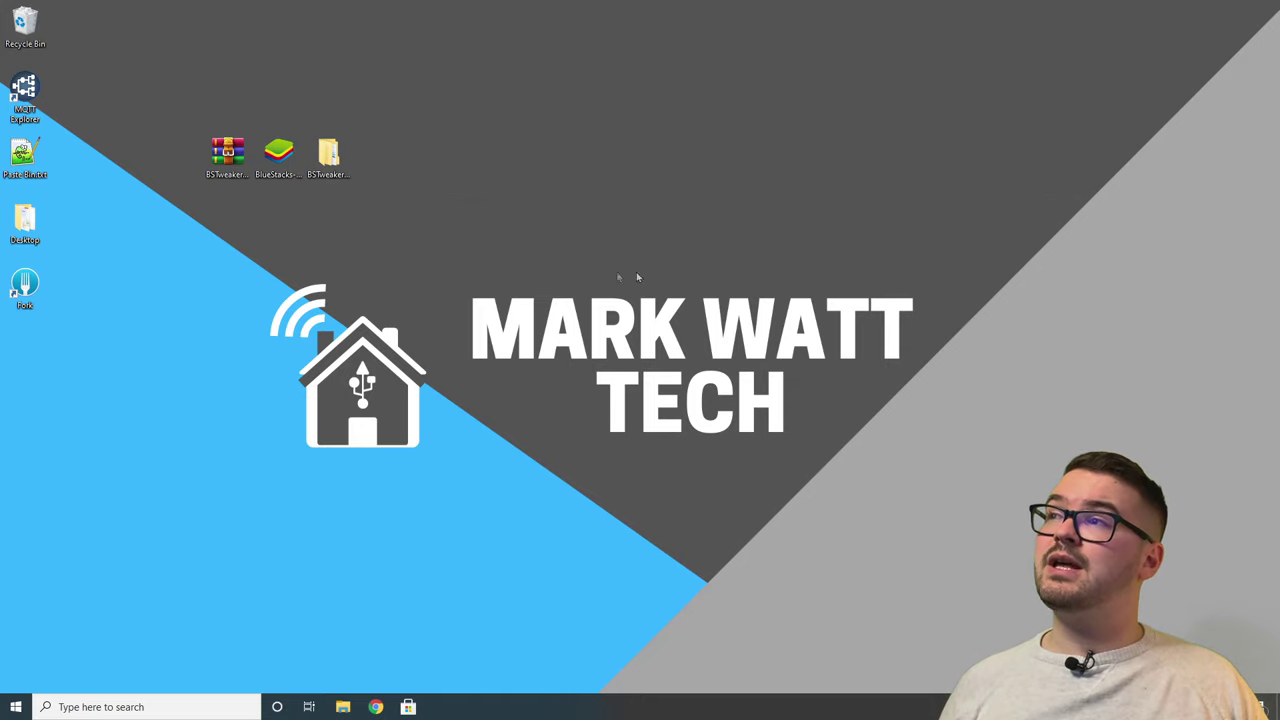
Install BlueStacks 4 with the installer on the desktop and launch it.
double_click(281, 155)
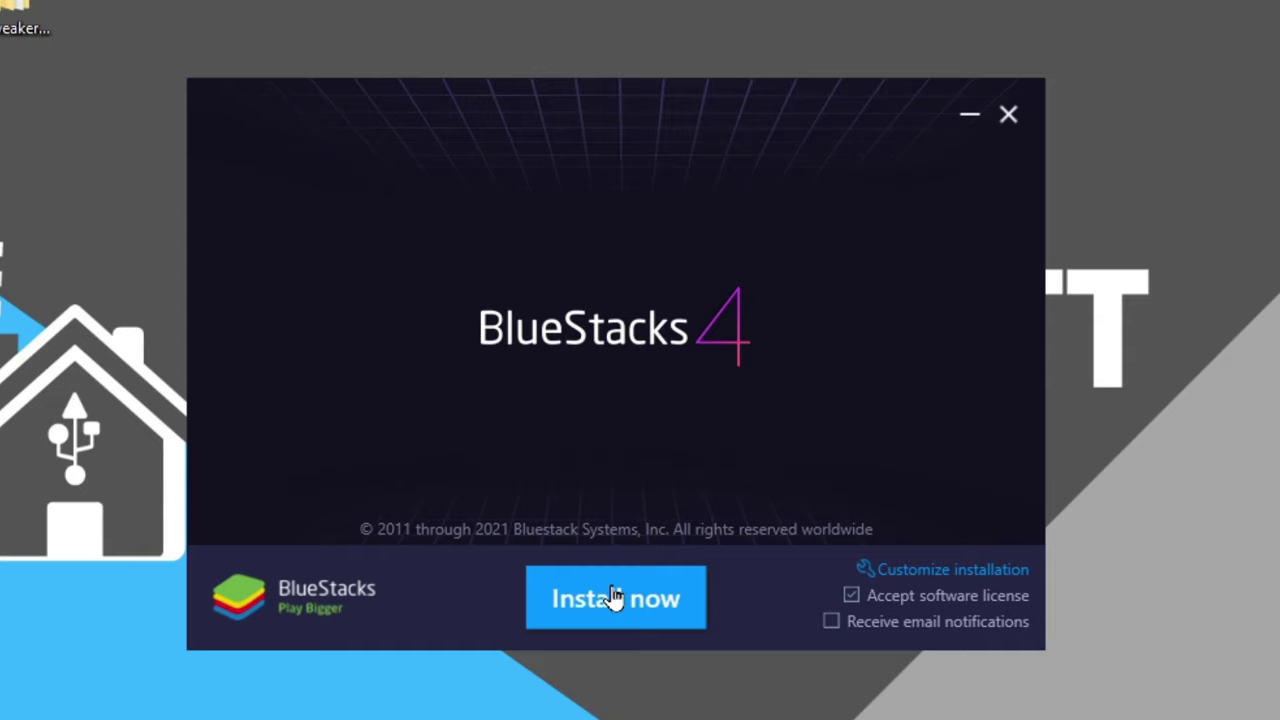
click(615, 597)
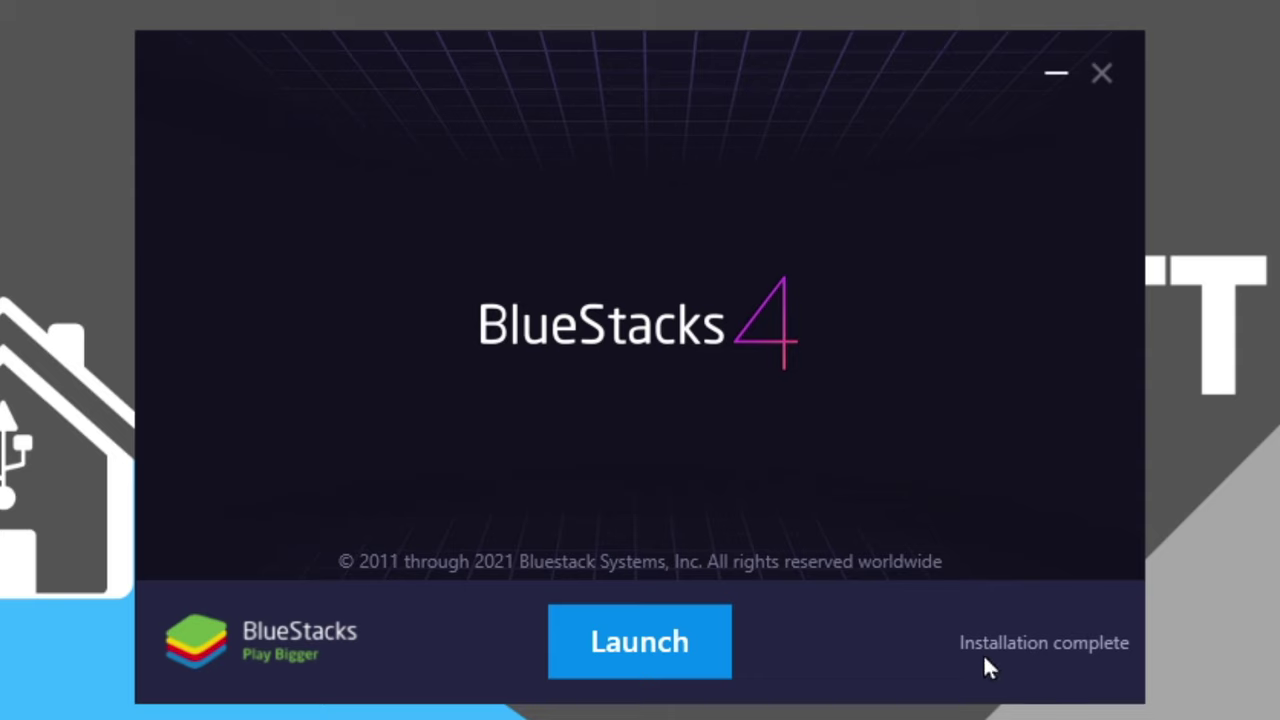
click(618, 645)
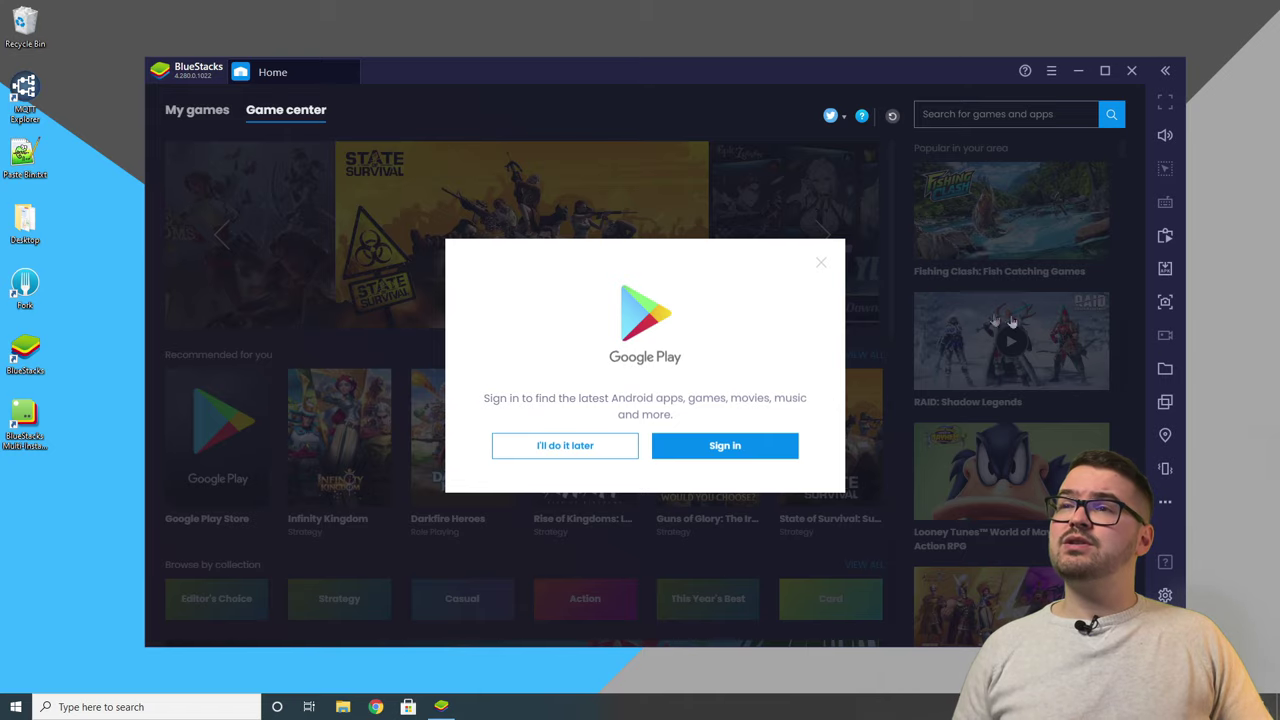
Dismiss the Google Play sign-in prompt and the introductory tips, and show the My games page.
click(821, 263)
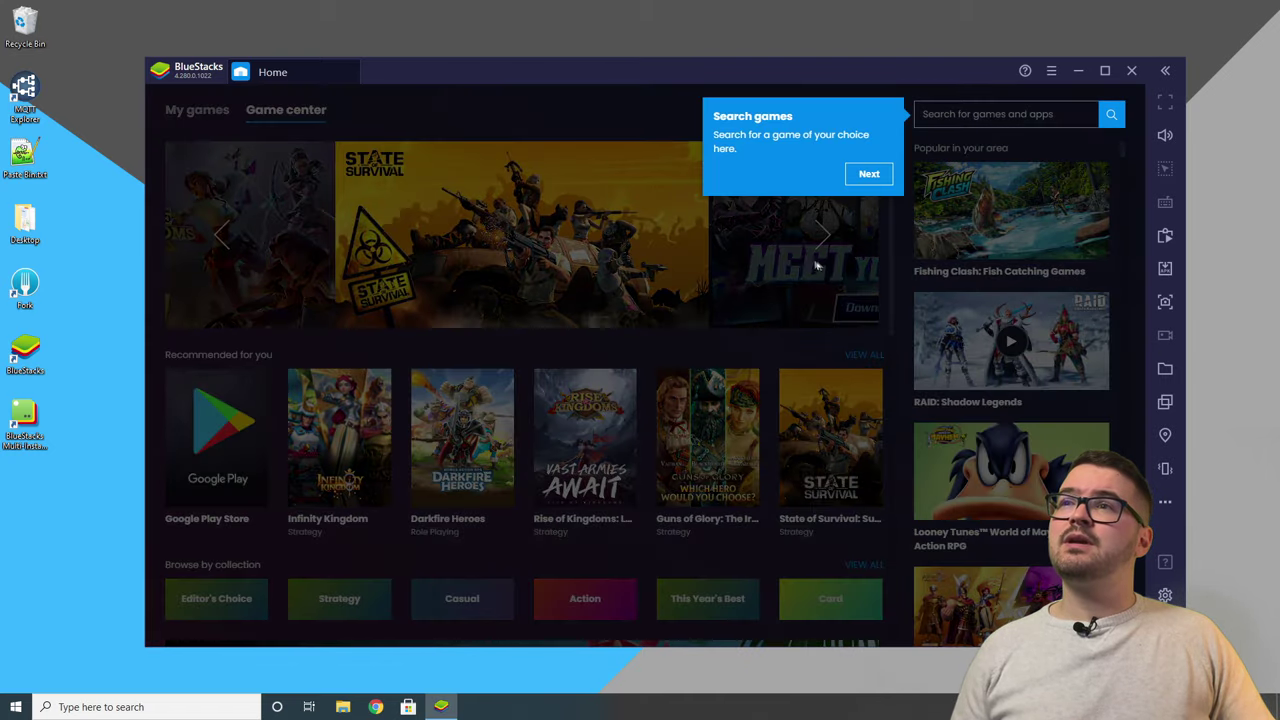
click(864, 175)
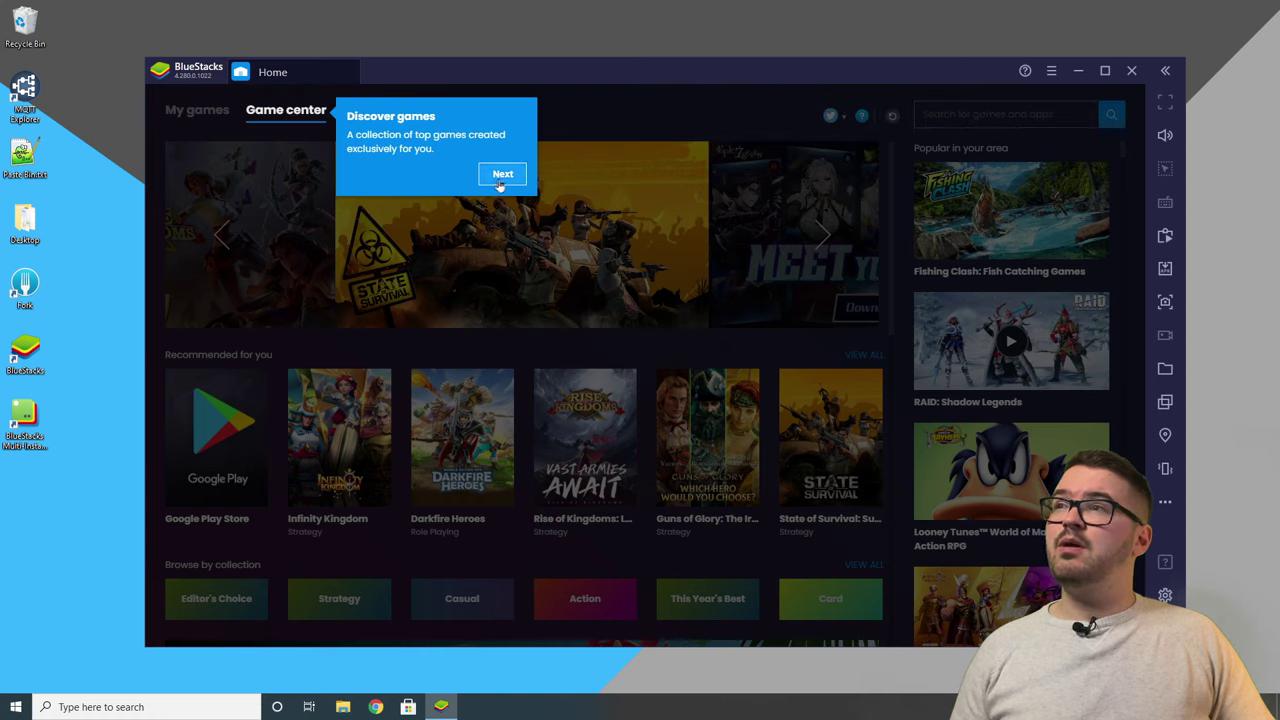
click(502, 174)
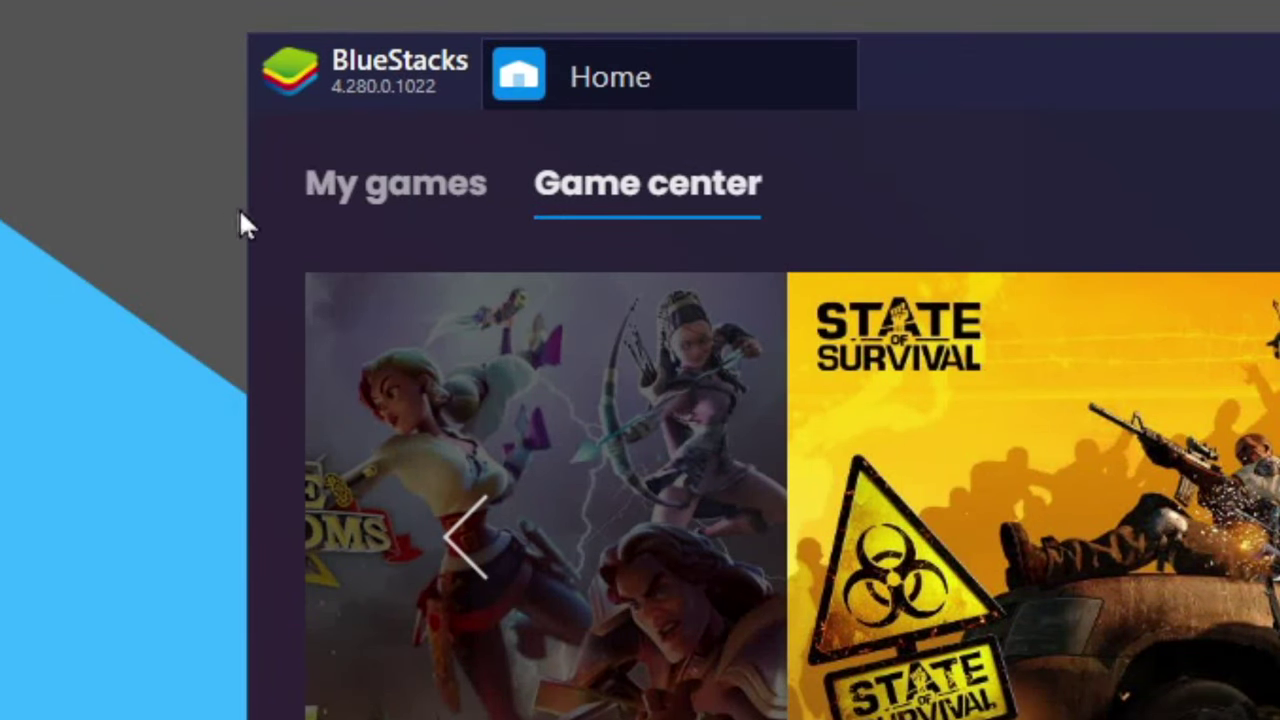
click(388, 200)
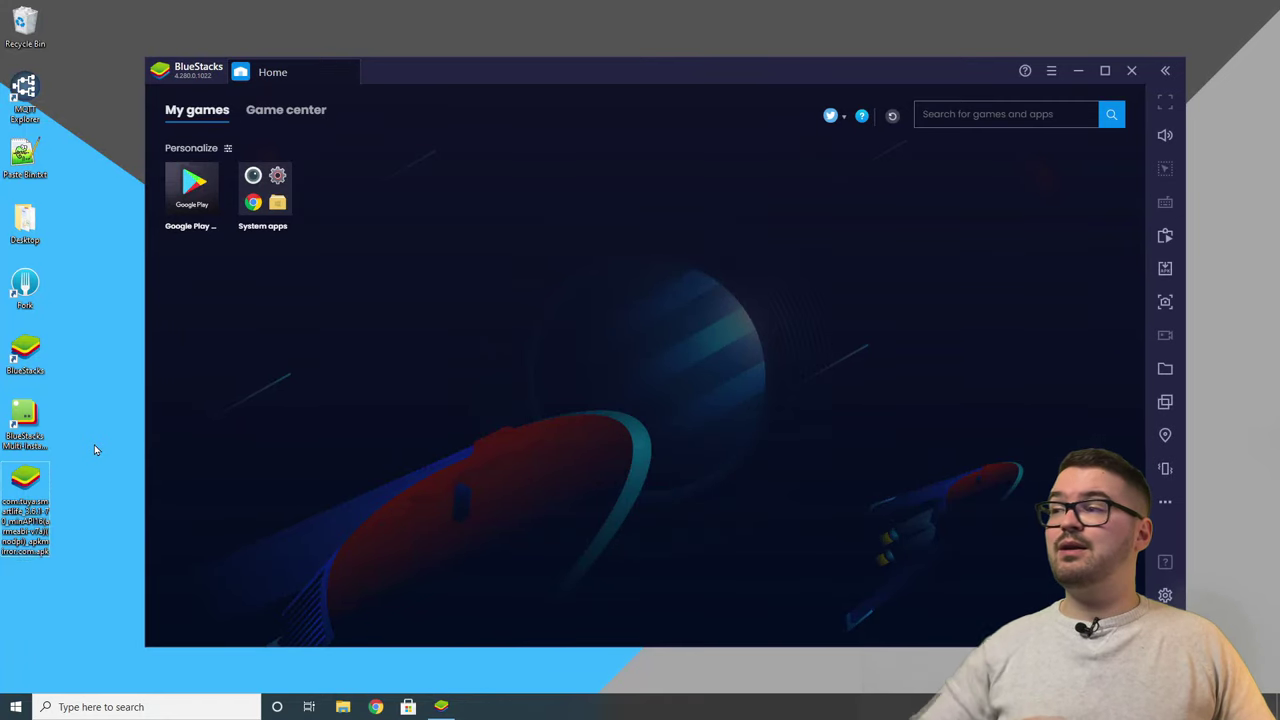
Install and open the Smart Life app from the APK on the desktop, agreeing to the privacy policy for existing-account login.
double_click(26, 484)
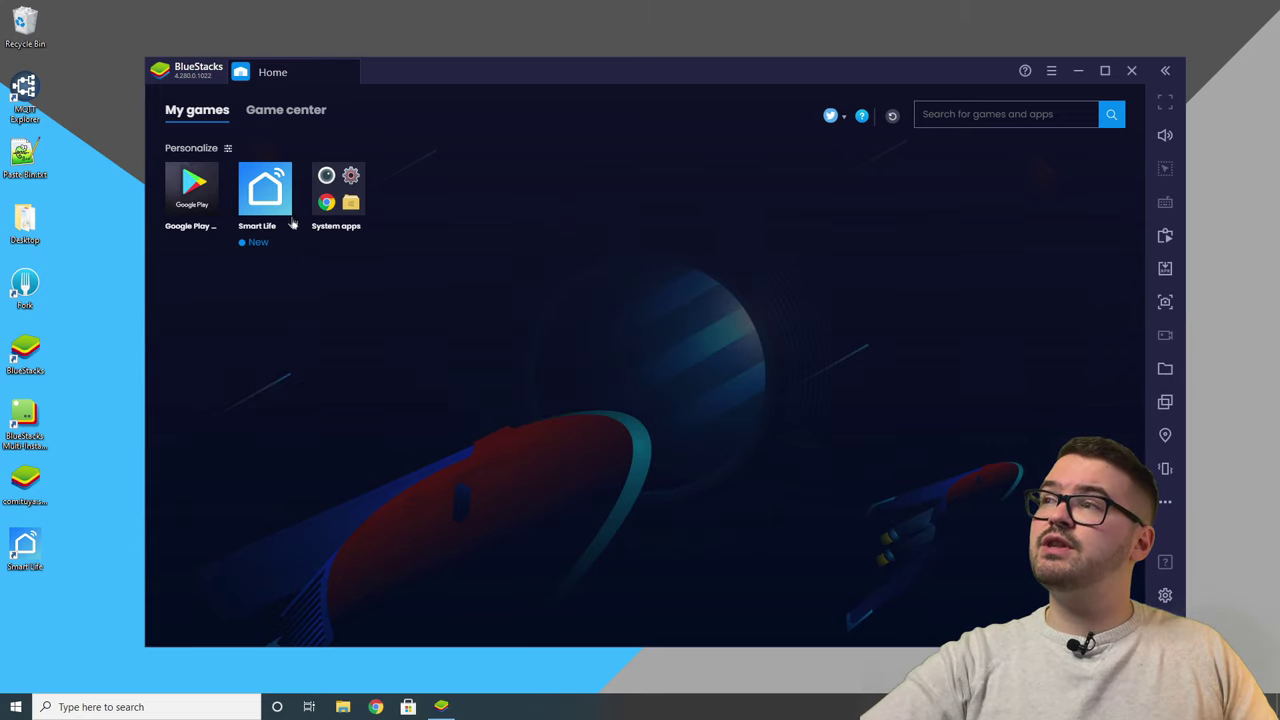
click(264, 198)
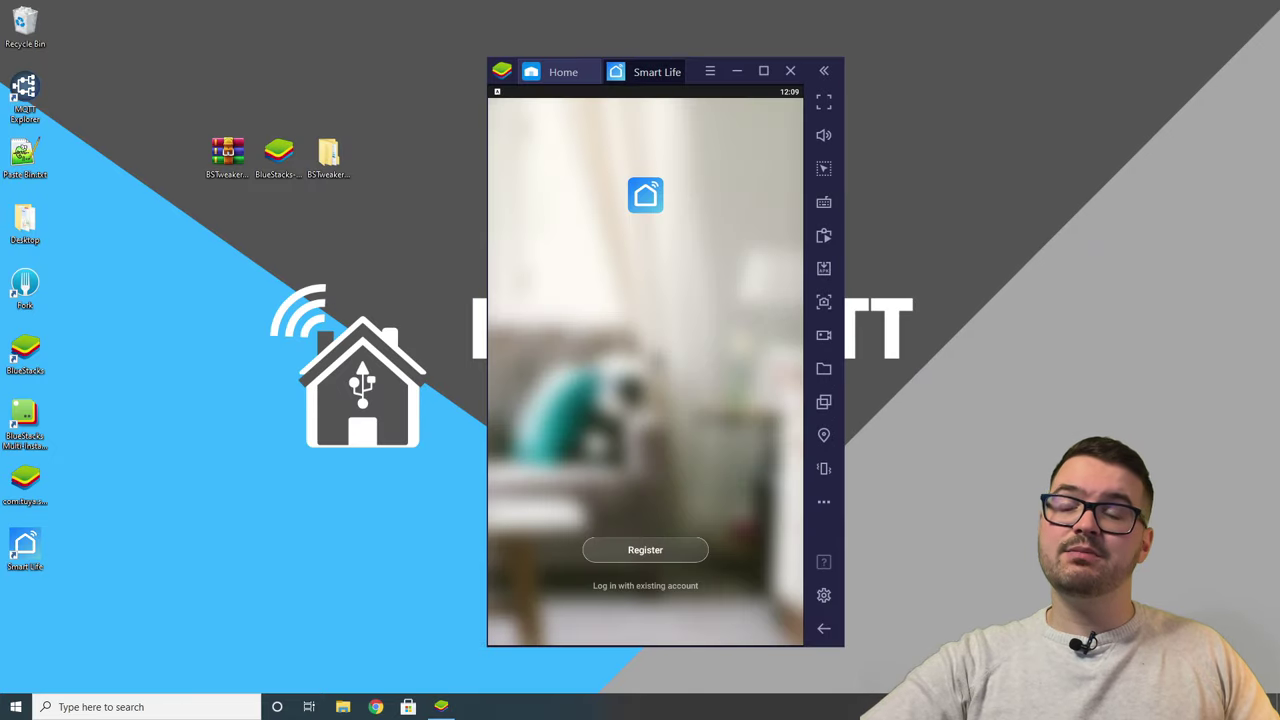
click(652, 588)
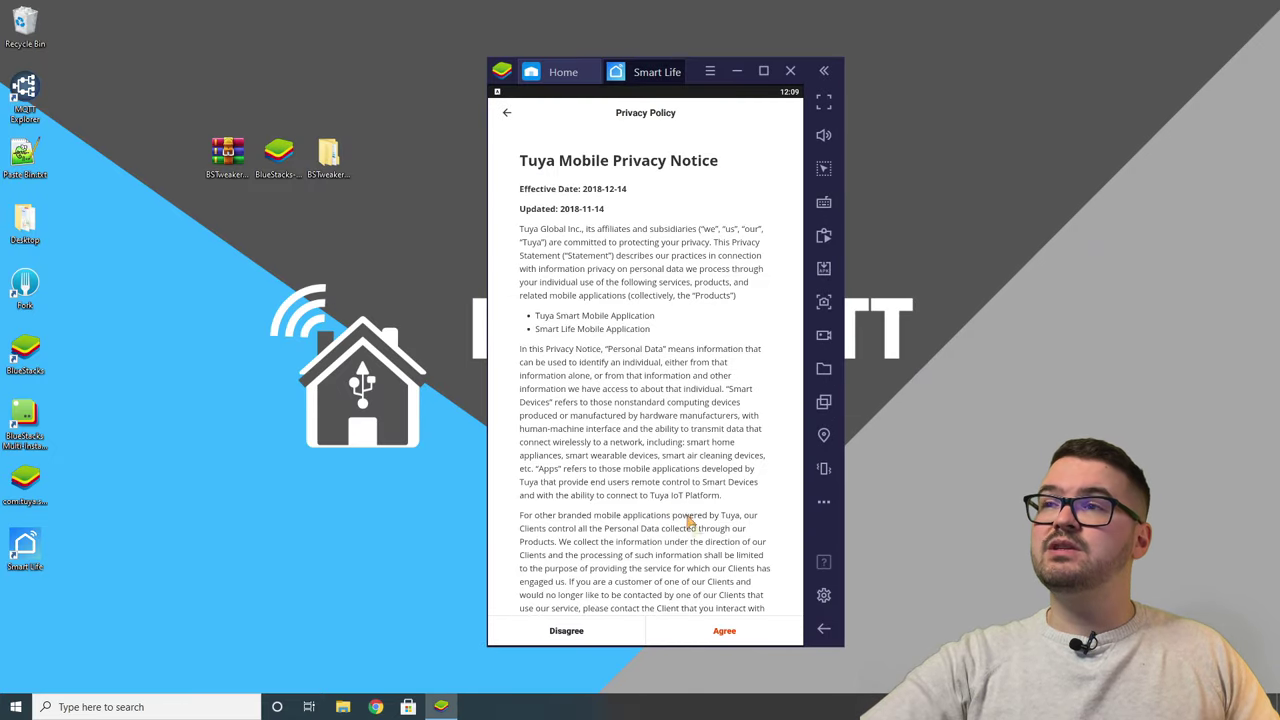
click(722, 631)
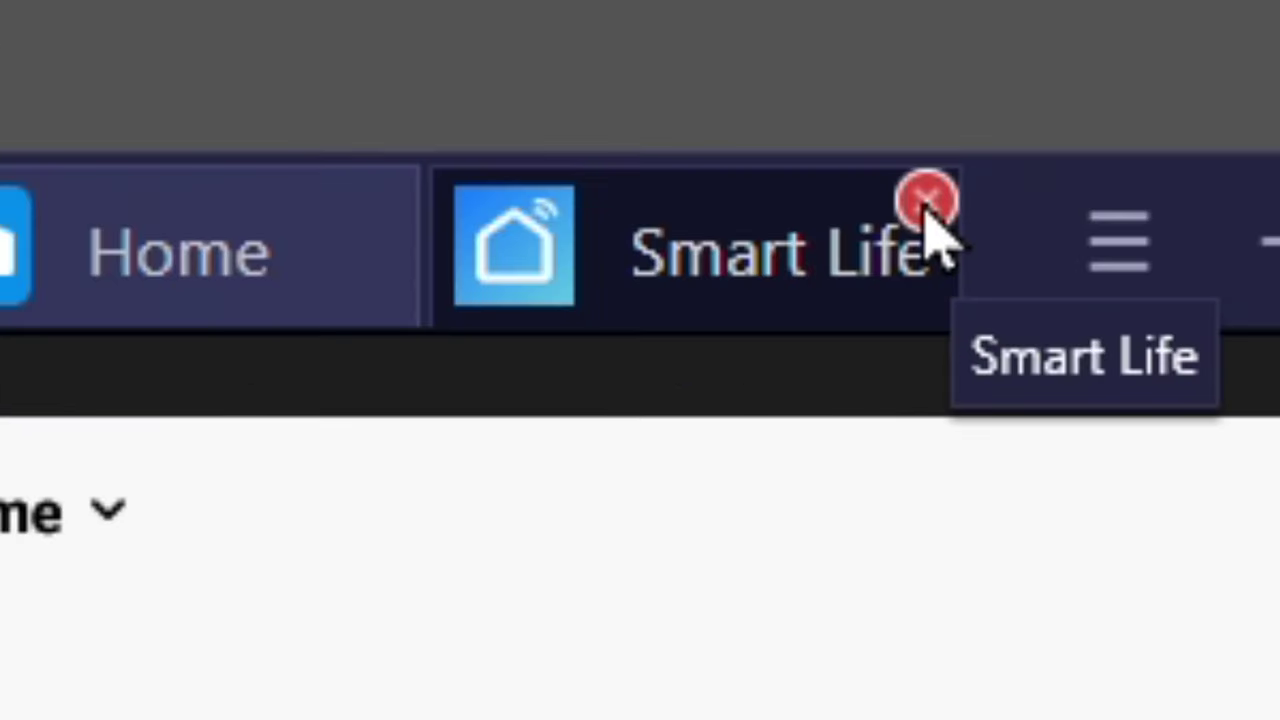
Close the Smart Life app and minimize BlueStacks while it keeps running.
click(927, 204)
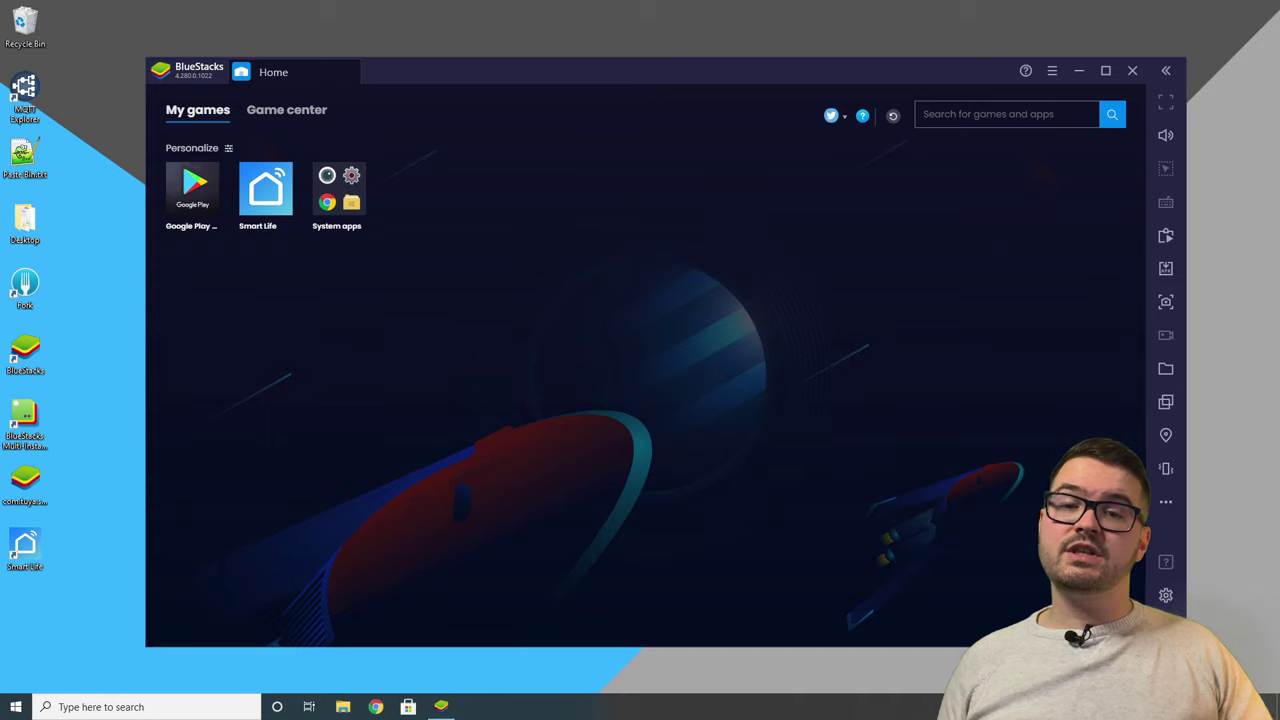
click(1078, 72)
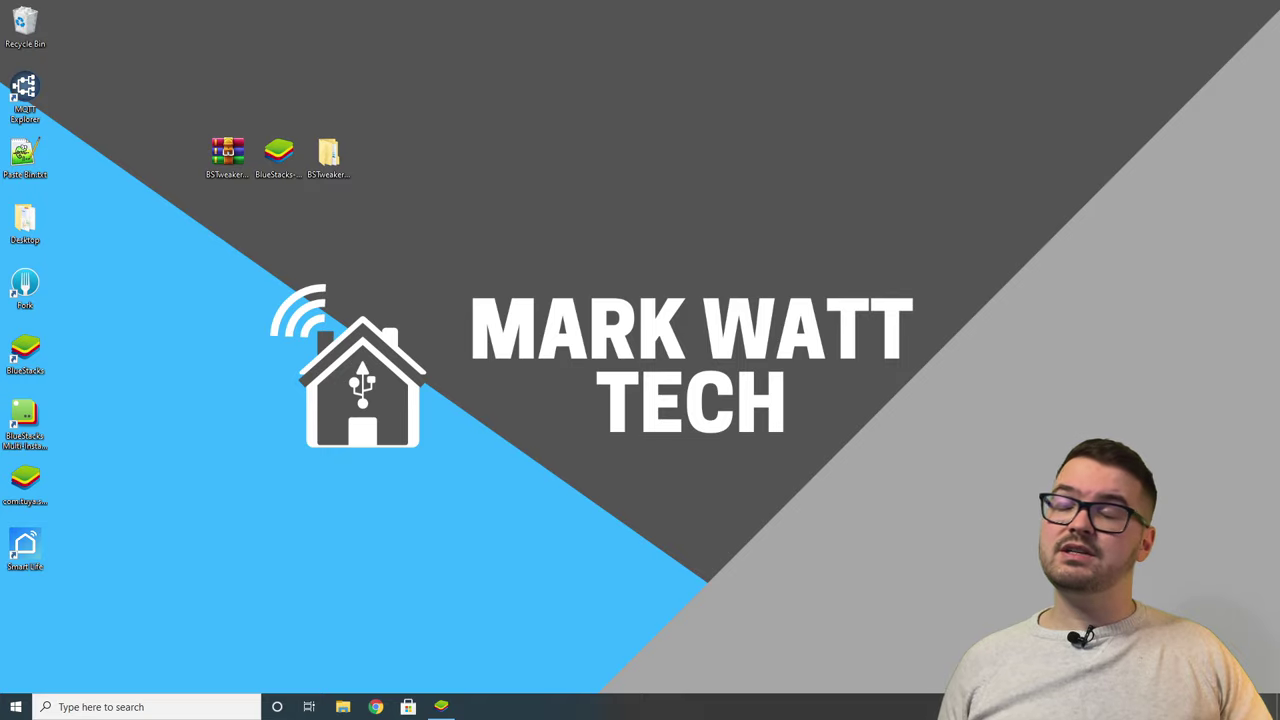
Run BlueStacksTweaker.exe from the extracted BSTweaker6 folder and open its File Manager.
double_click(334, 158)
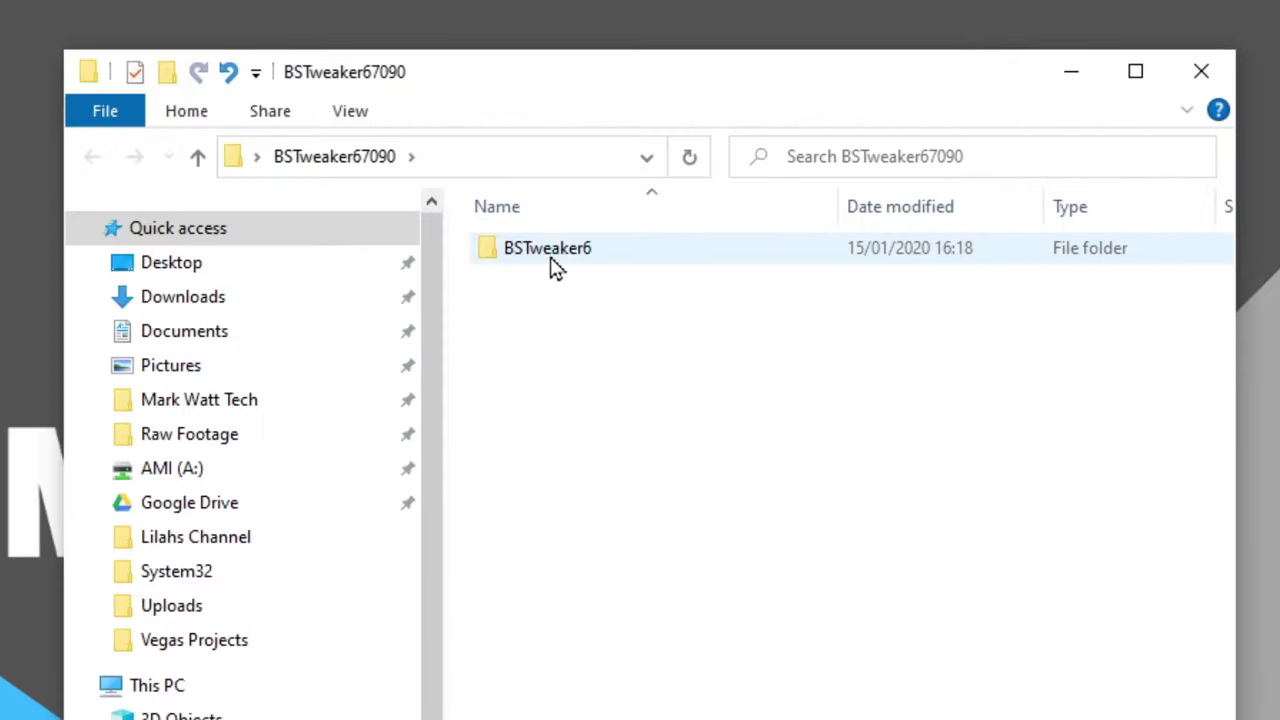
double_click(727, 221)
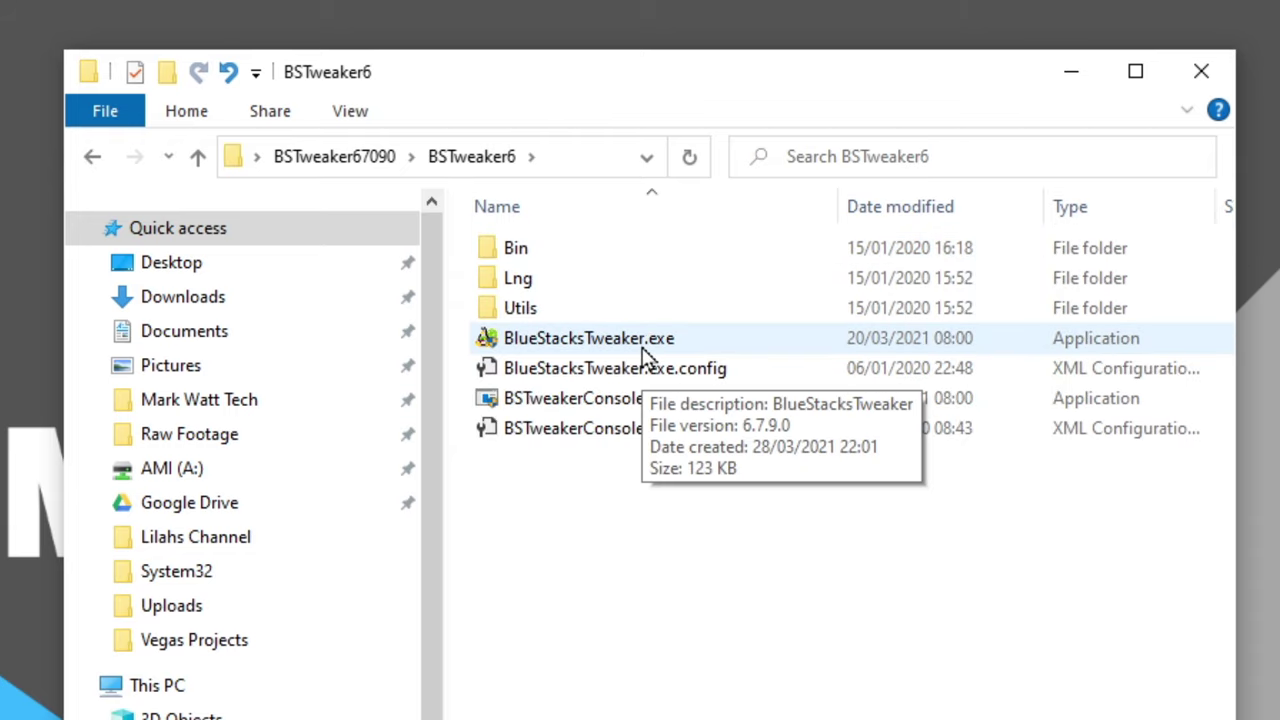
double_click(645, 342)
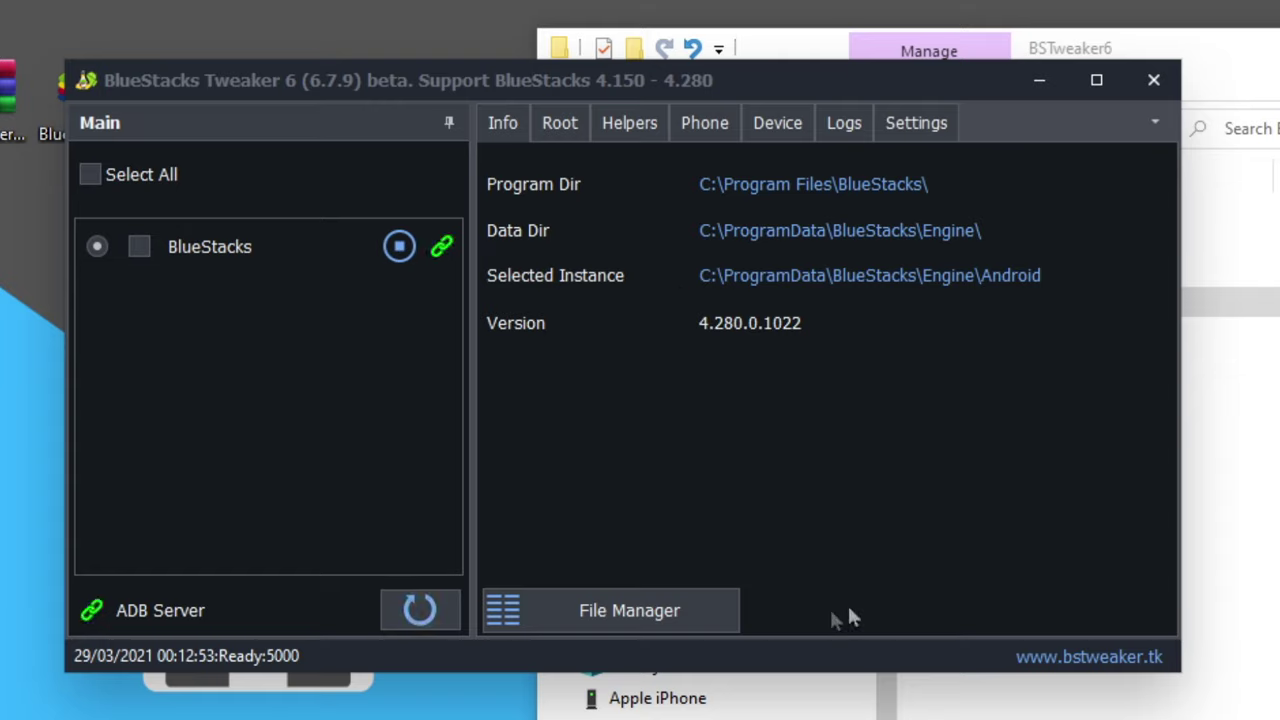
click(657, 609)
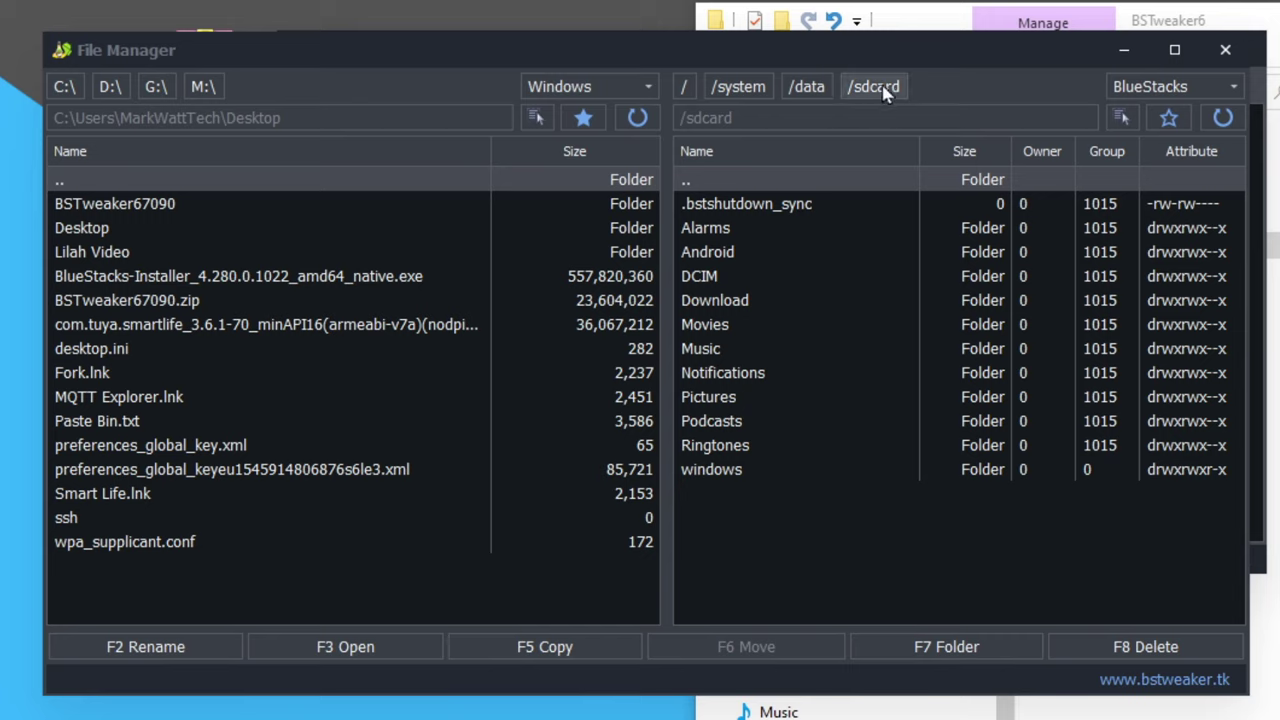
Browse the BlueStacks file system to /data/data/com.tuya.smartlife/shared_prefs.
click(798, 93)
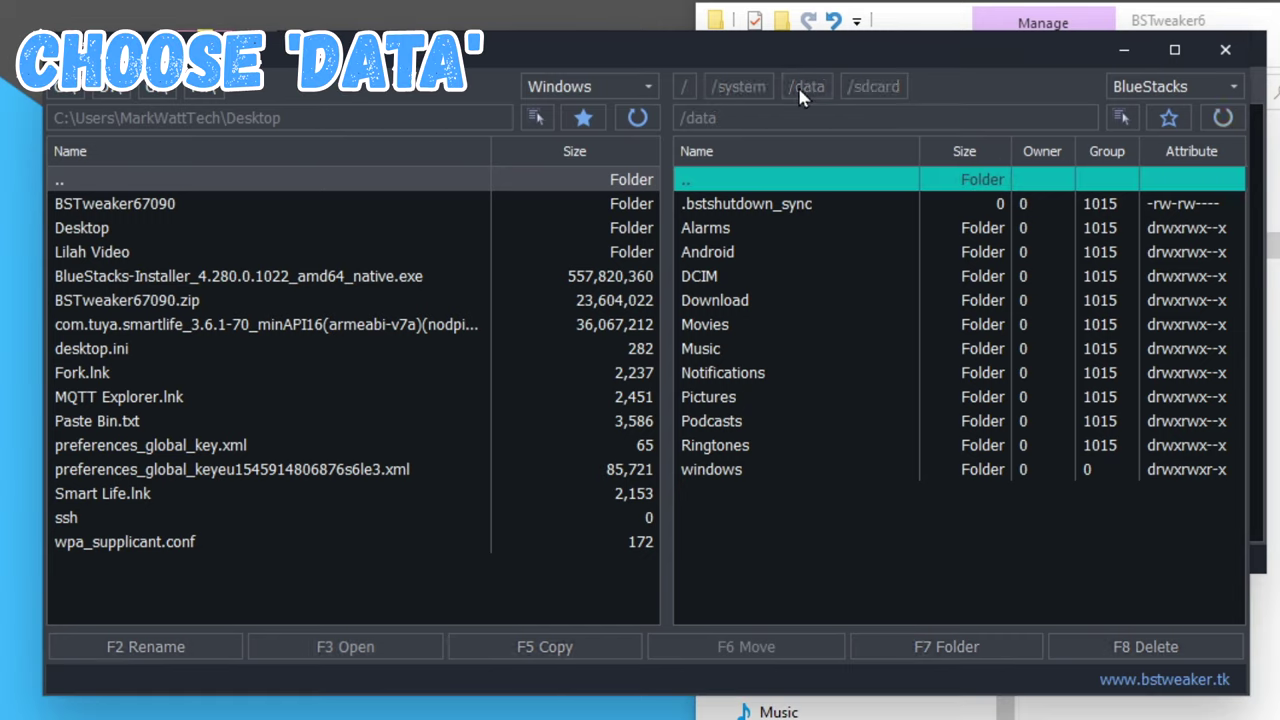
scroll(760, 381, down, 3)
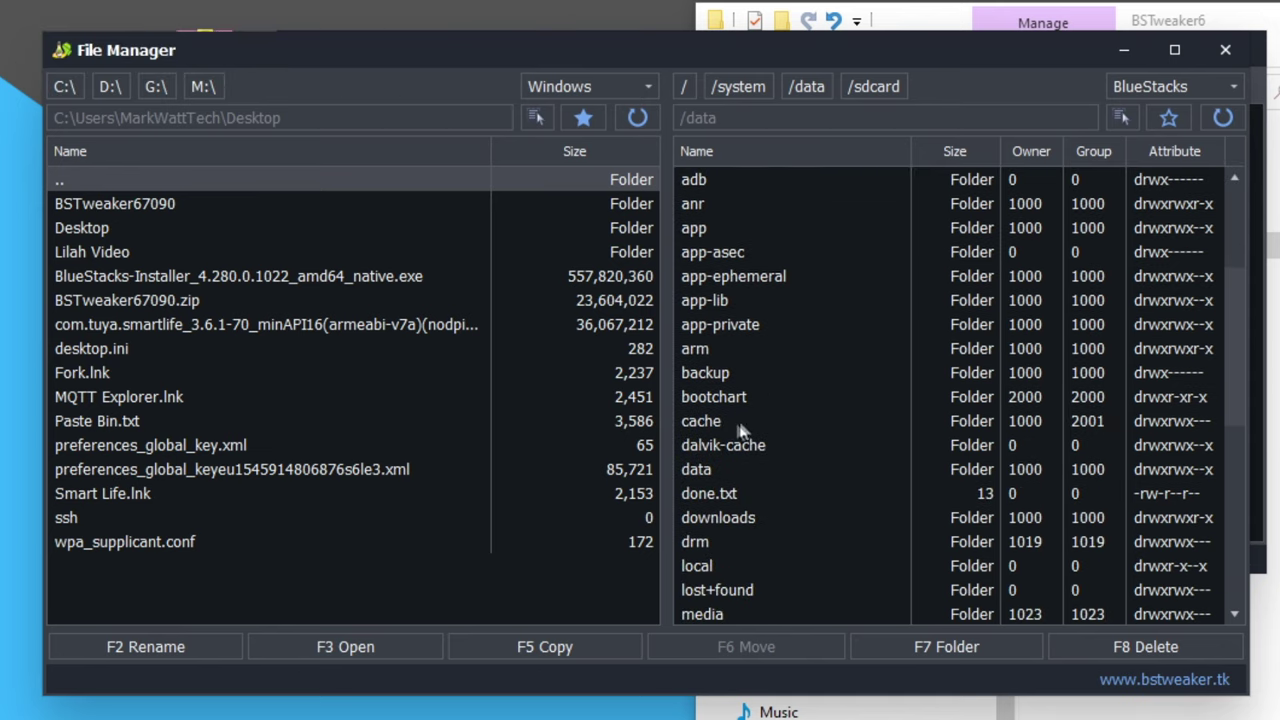
double_click(710, 470)
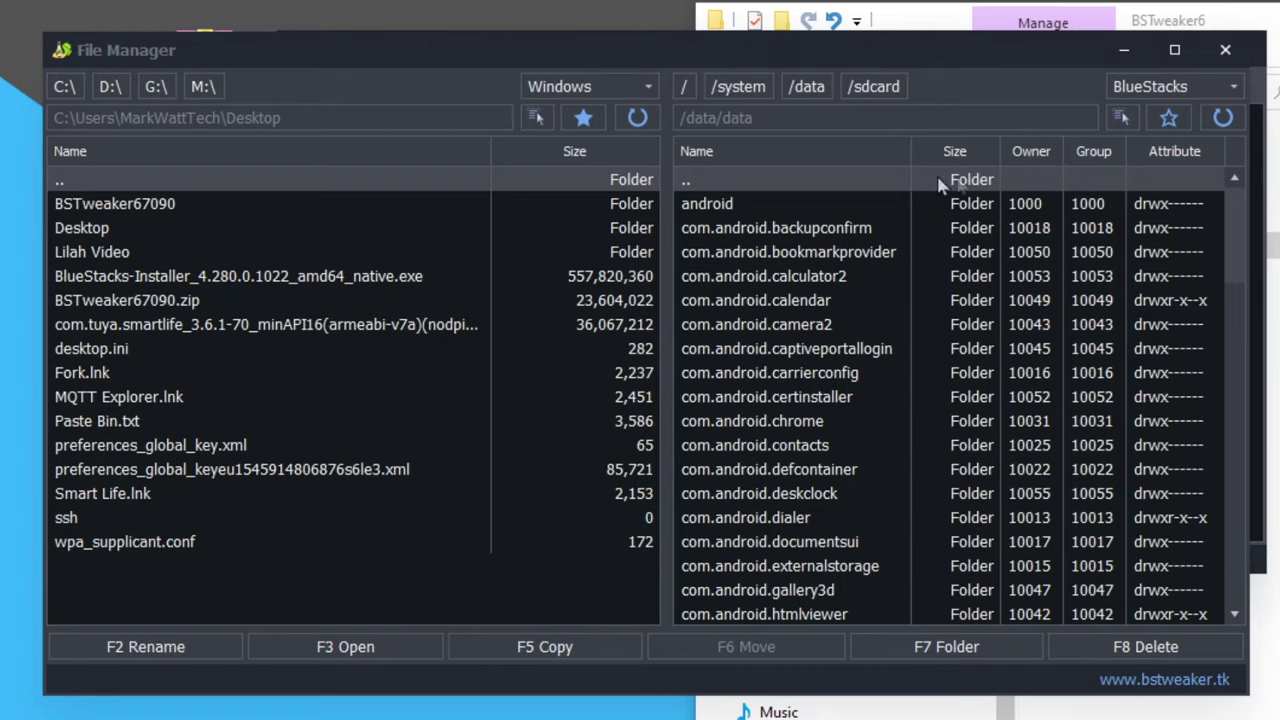
scroll(853, 262, down, 20)
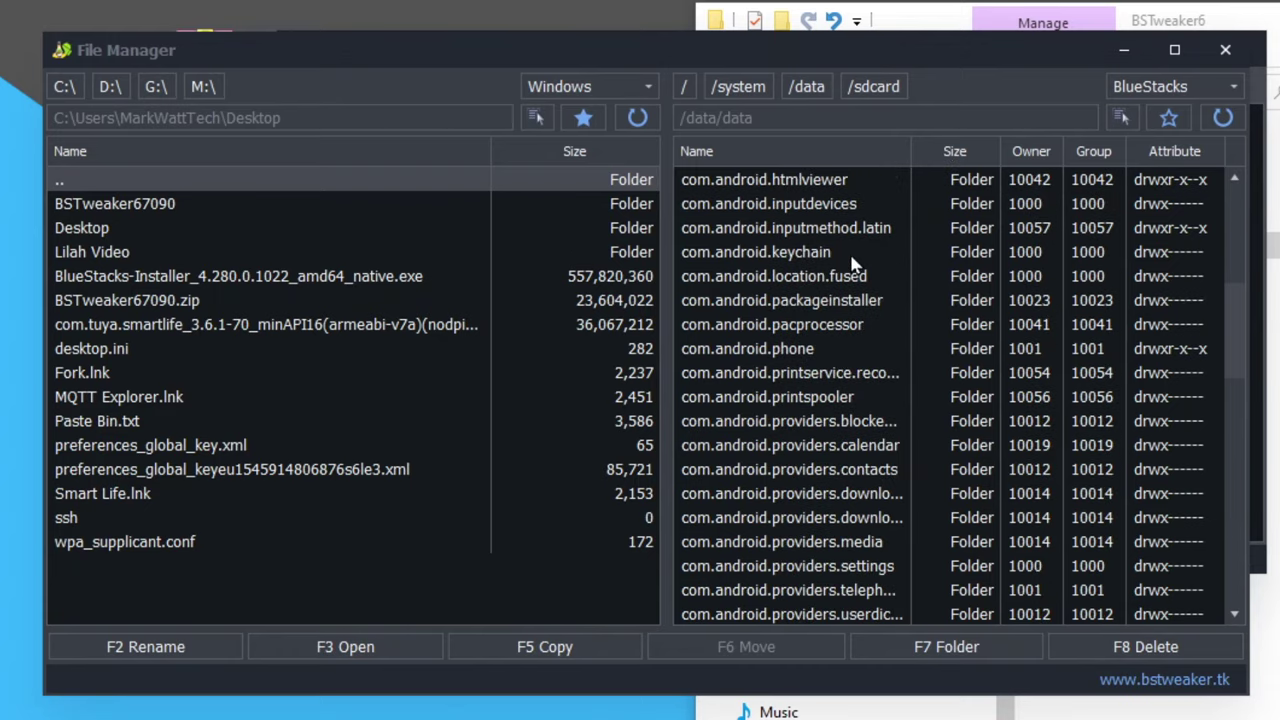
scroll(853, 262, down, 1)
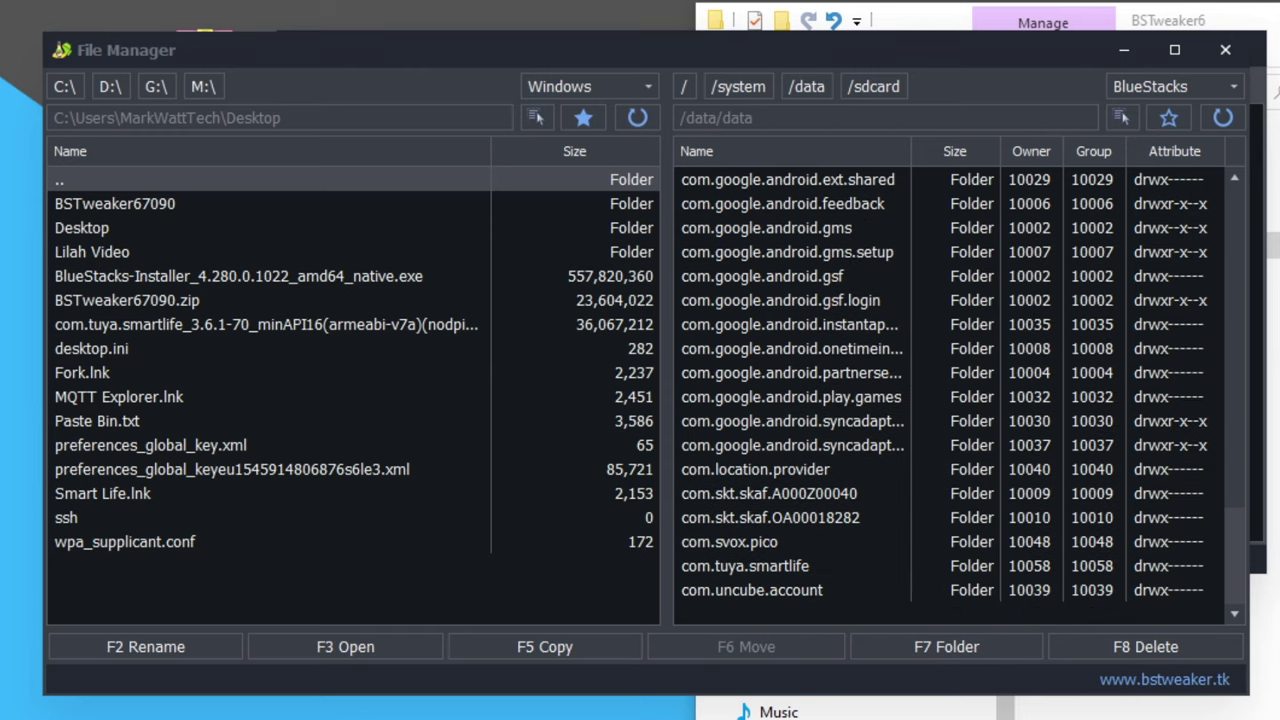
double_click(797, 568)
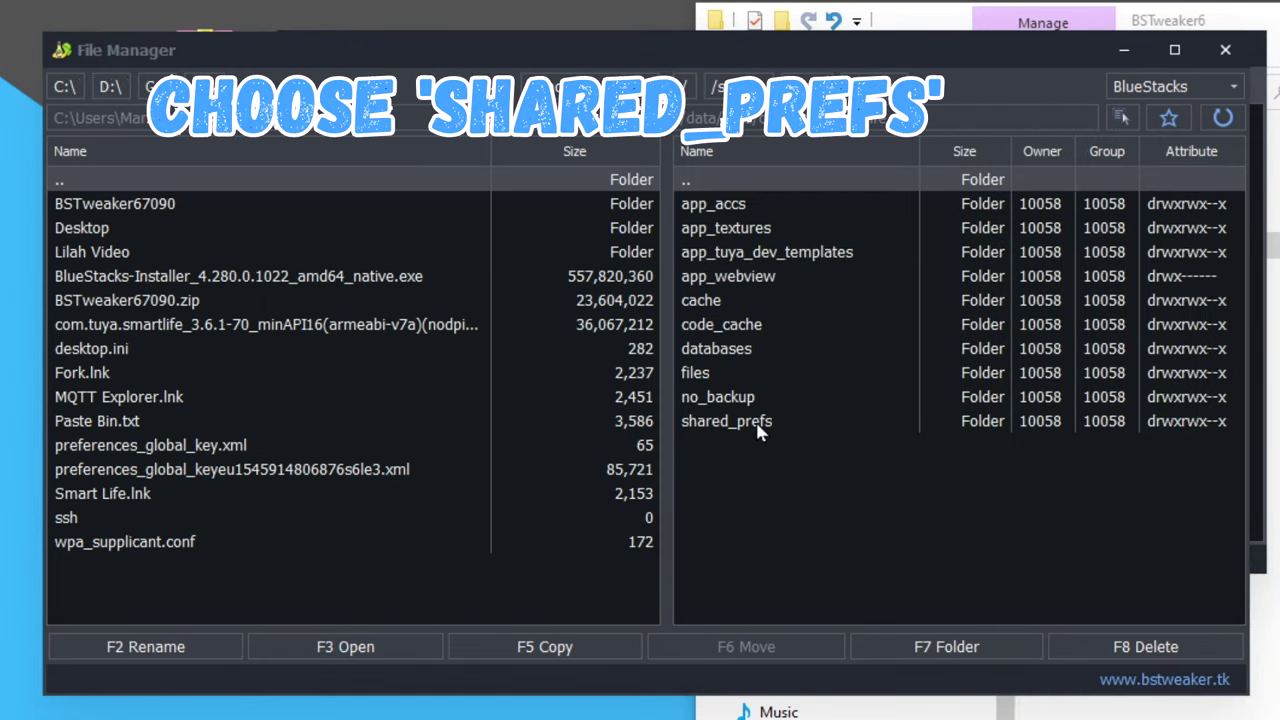
double_click(727, 421)
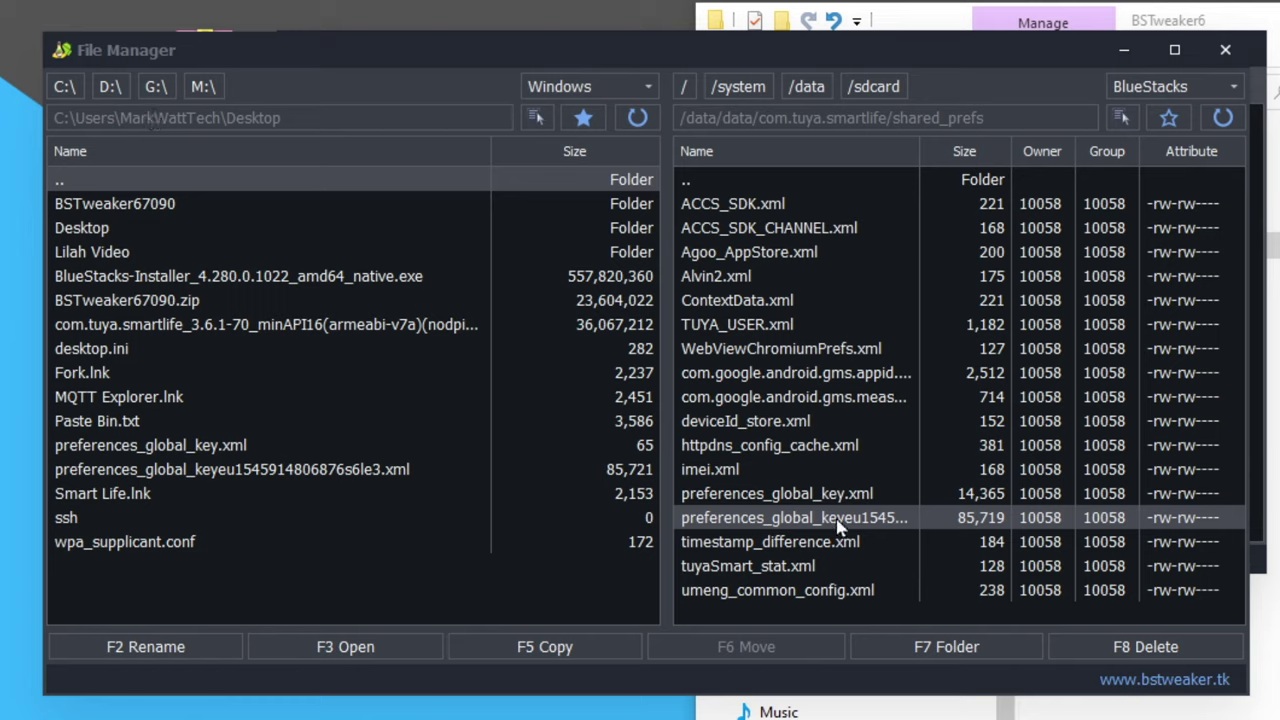
Copy the preferences_global_keyeu XML file from shared_prefs to the Windows desktop, overwriting existing files.
drag(840, 527, 447, 575)
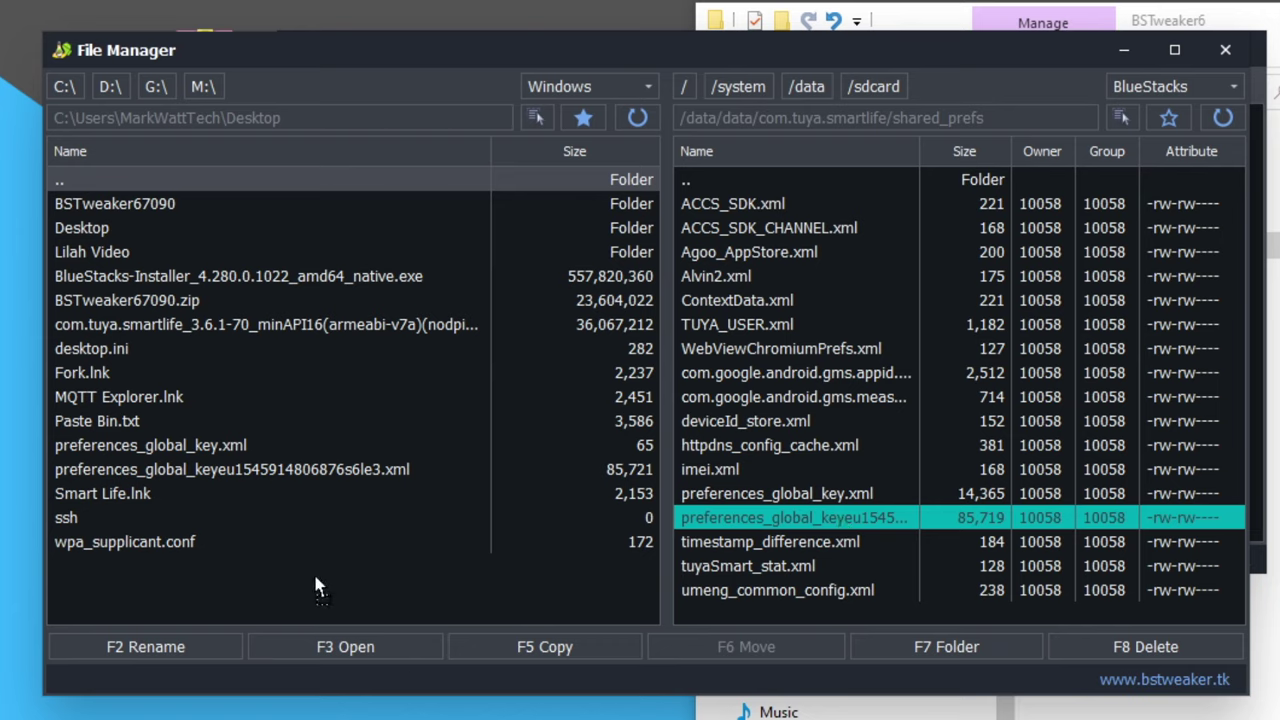
drag(315, 585, 314, 584)
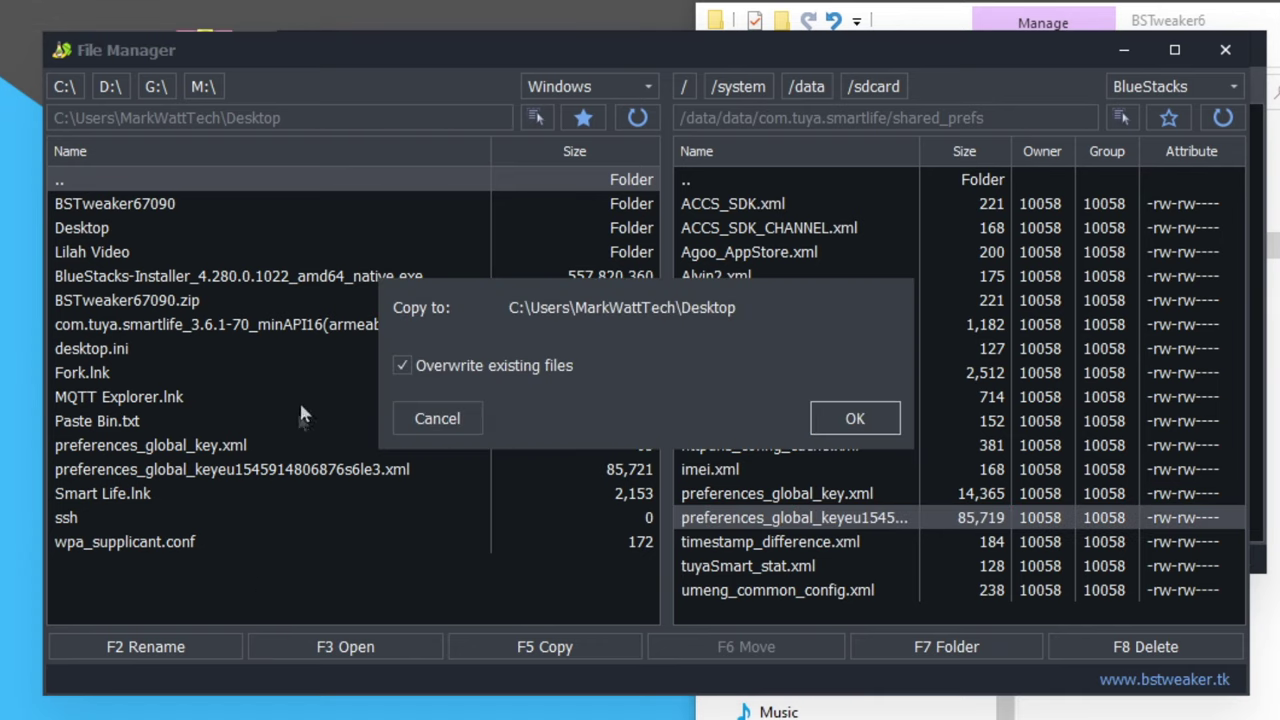
click(853, 419)
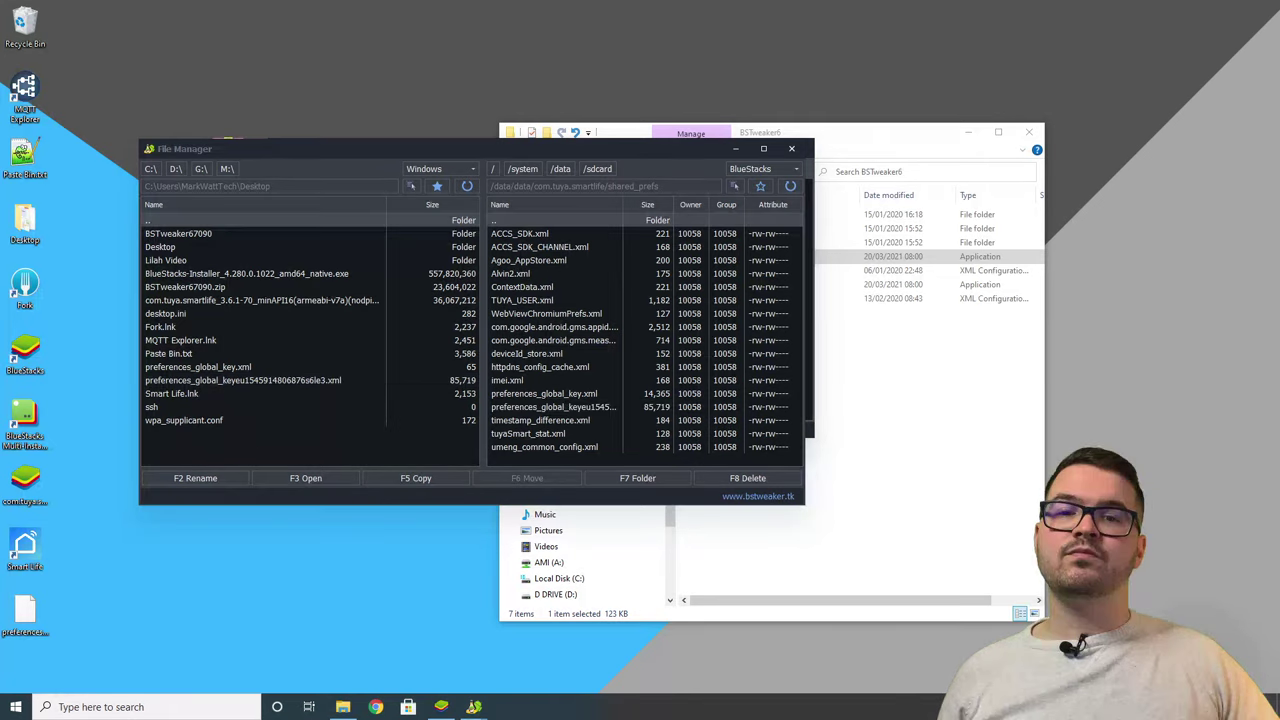
Close the File Manager, stop the BlueStacks instance and exit BlueStacks Tweaker.
click(795, 151)
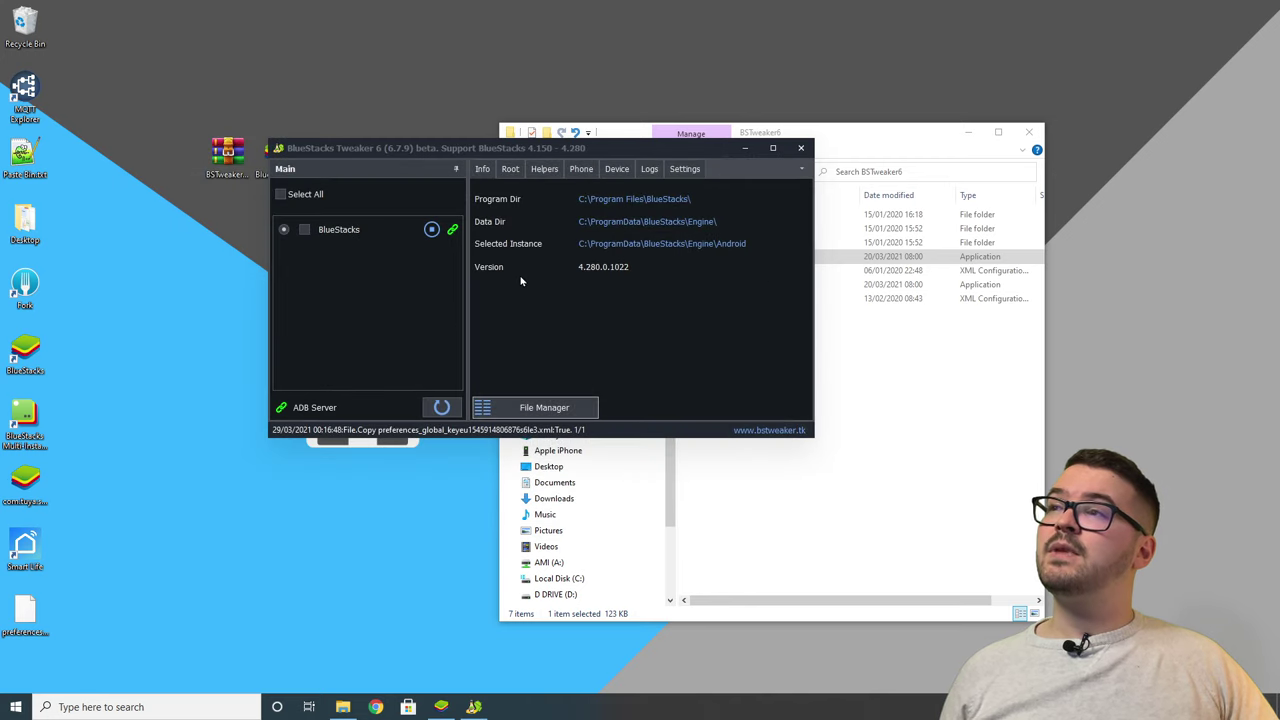
click(432, 233)
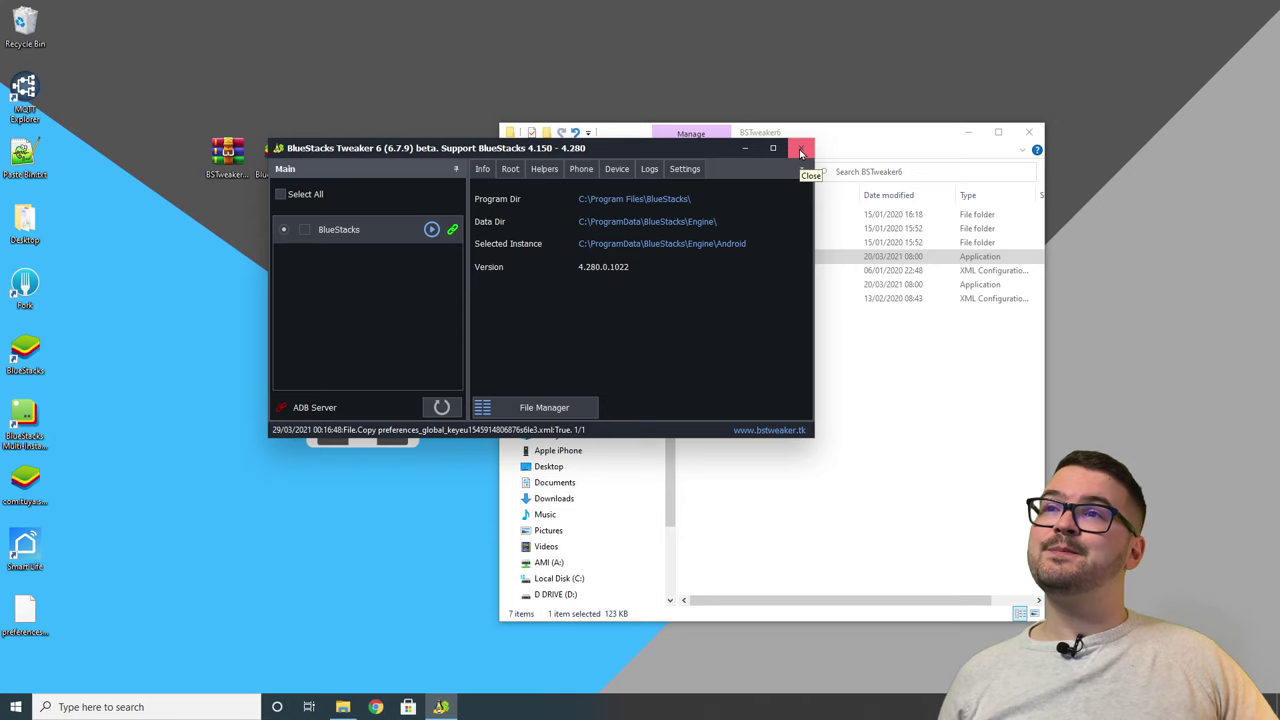
click(801, 150)
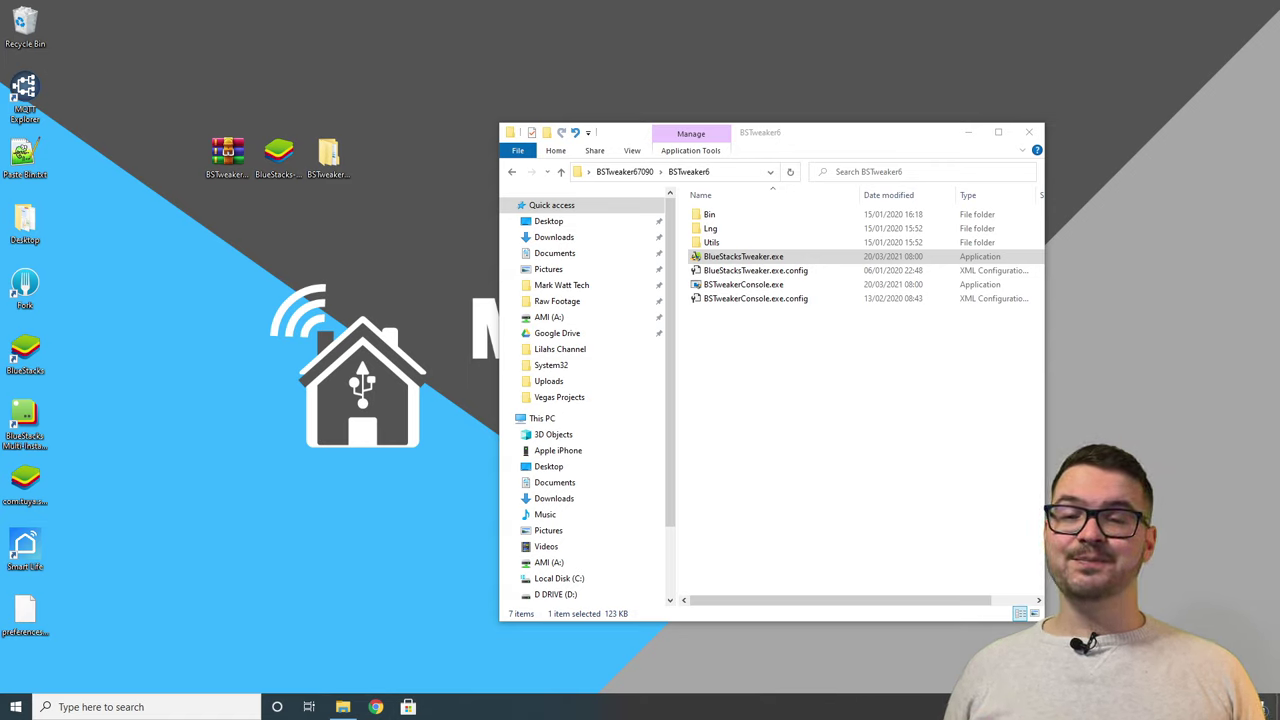
Move the copied preferences file on the desktop to just below the BlueStacks installer.
drag(26, 615, 280, 225)
drag(280, 225, 279, 226)
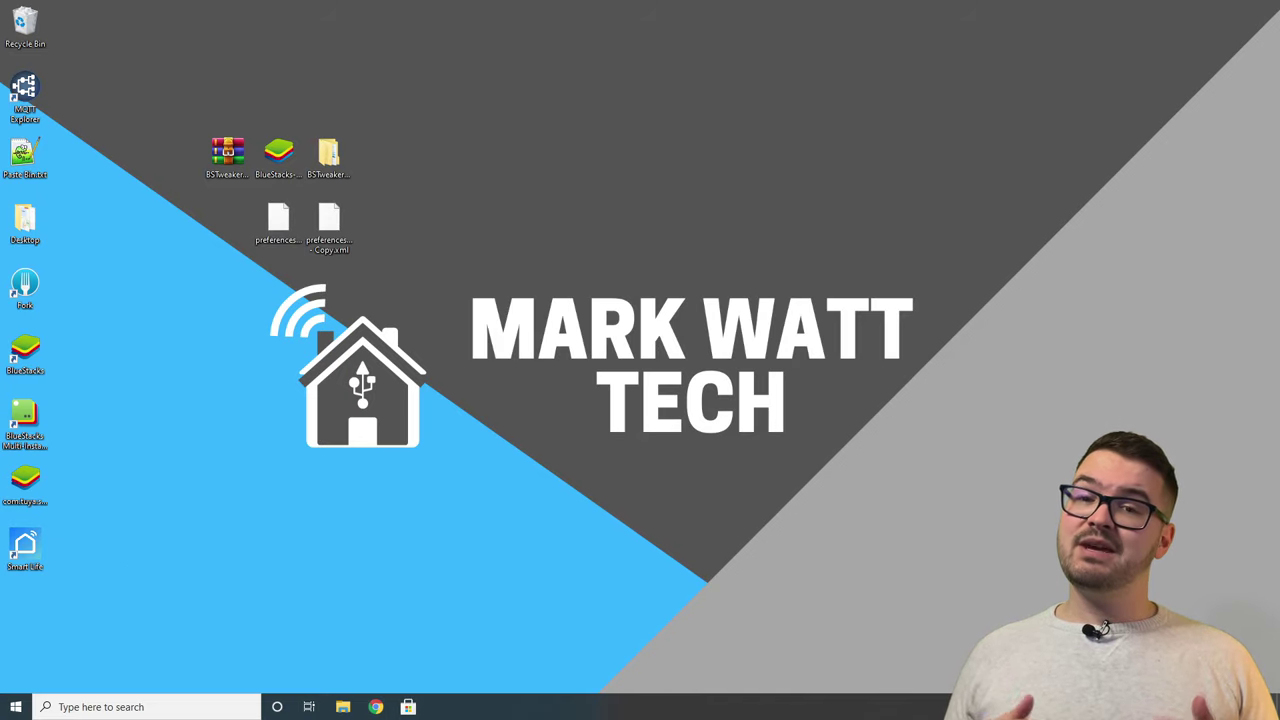
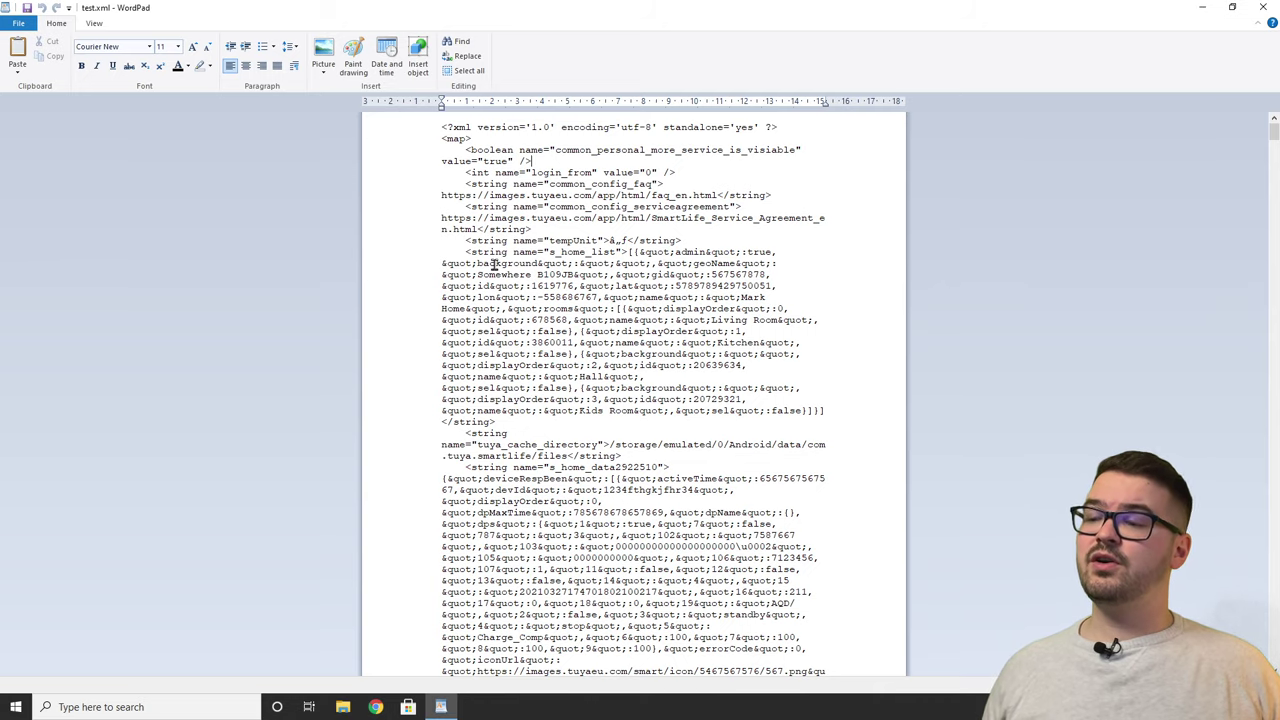
Search test.xml for localKey, select the value of its first occurrence, and examine the device details around it.
key(ctrl+f)
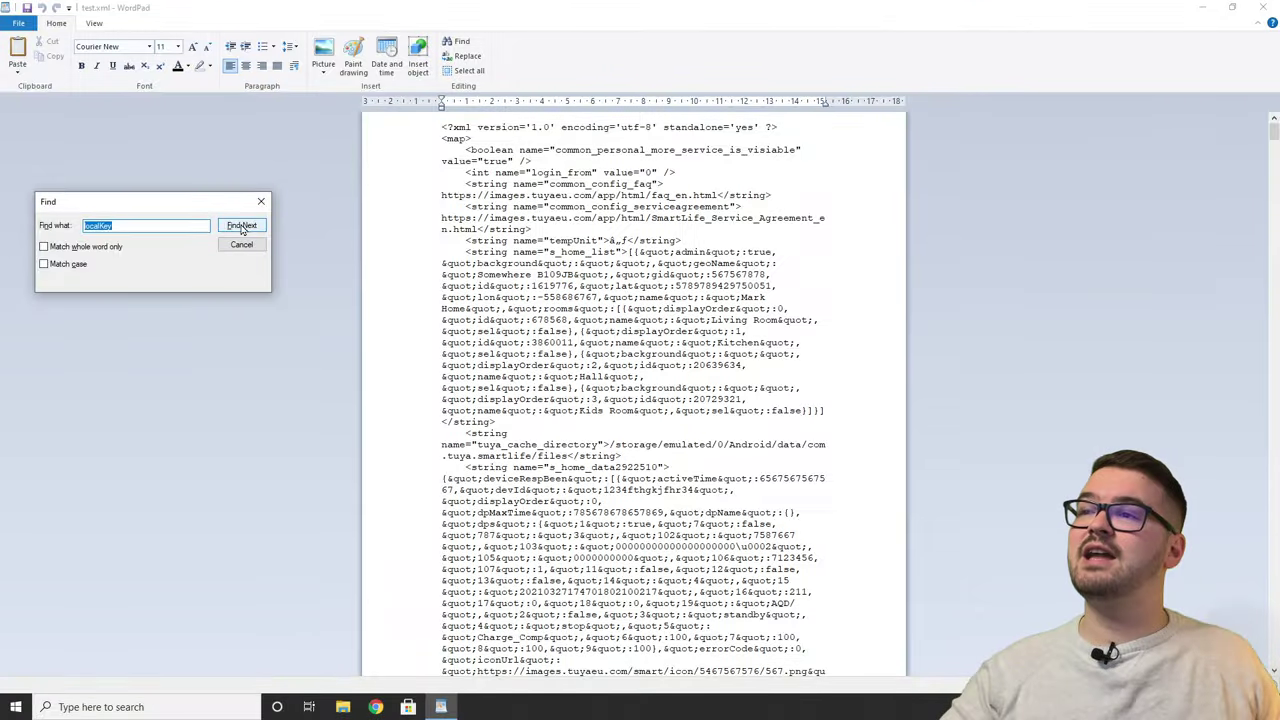
click(241, 226)
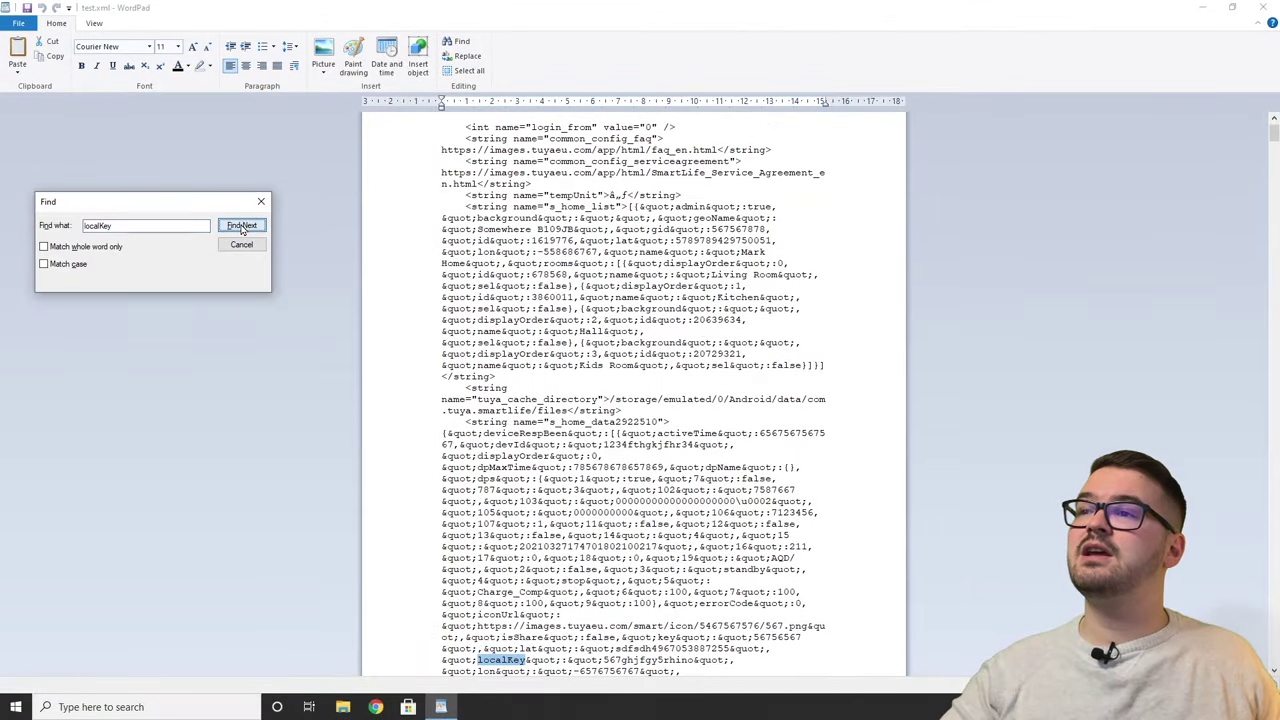
scroll(568, 462, down, 3)
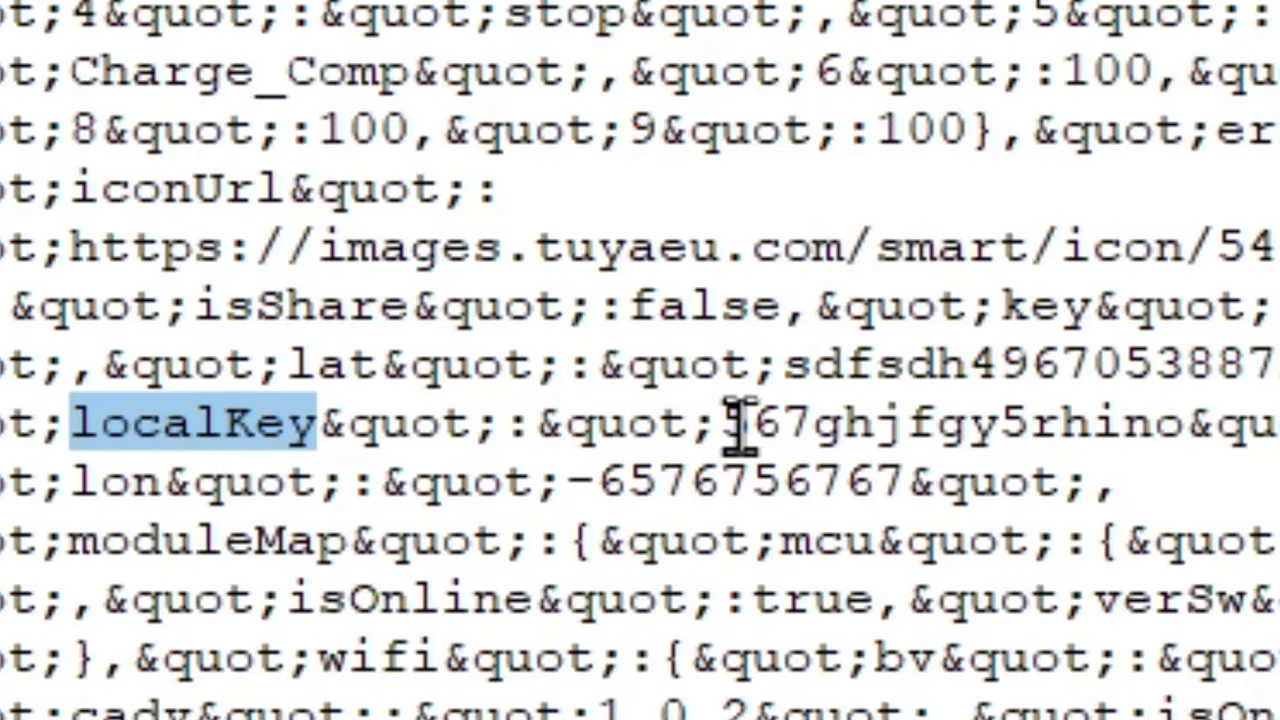
double_click(1138, 428)
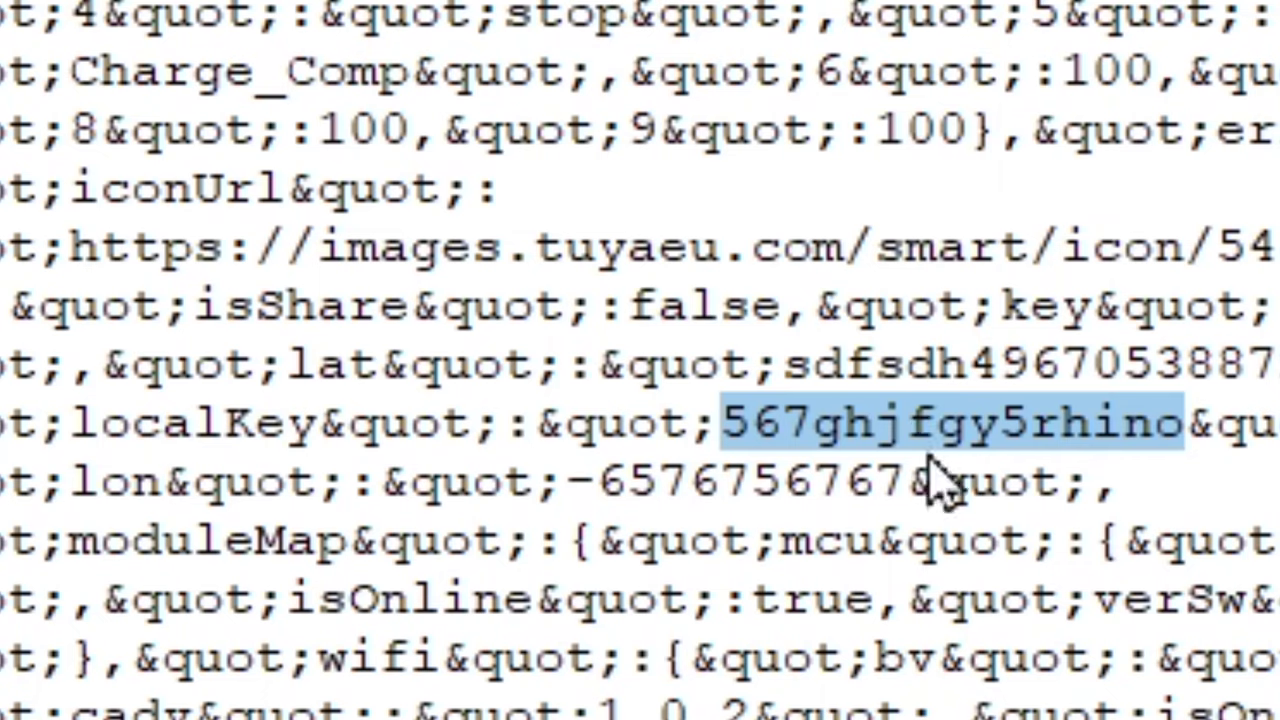
click(758, 342)
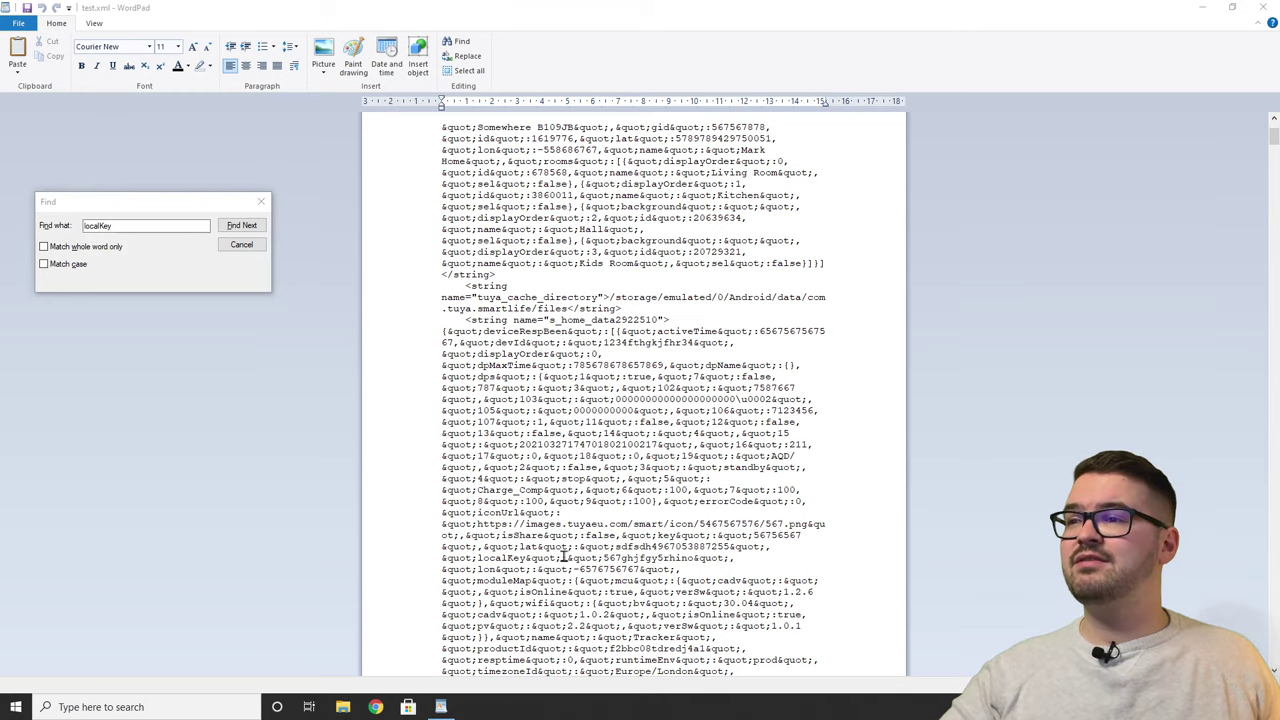
scroll(562, 555, down, 1)
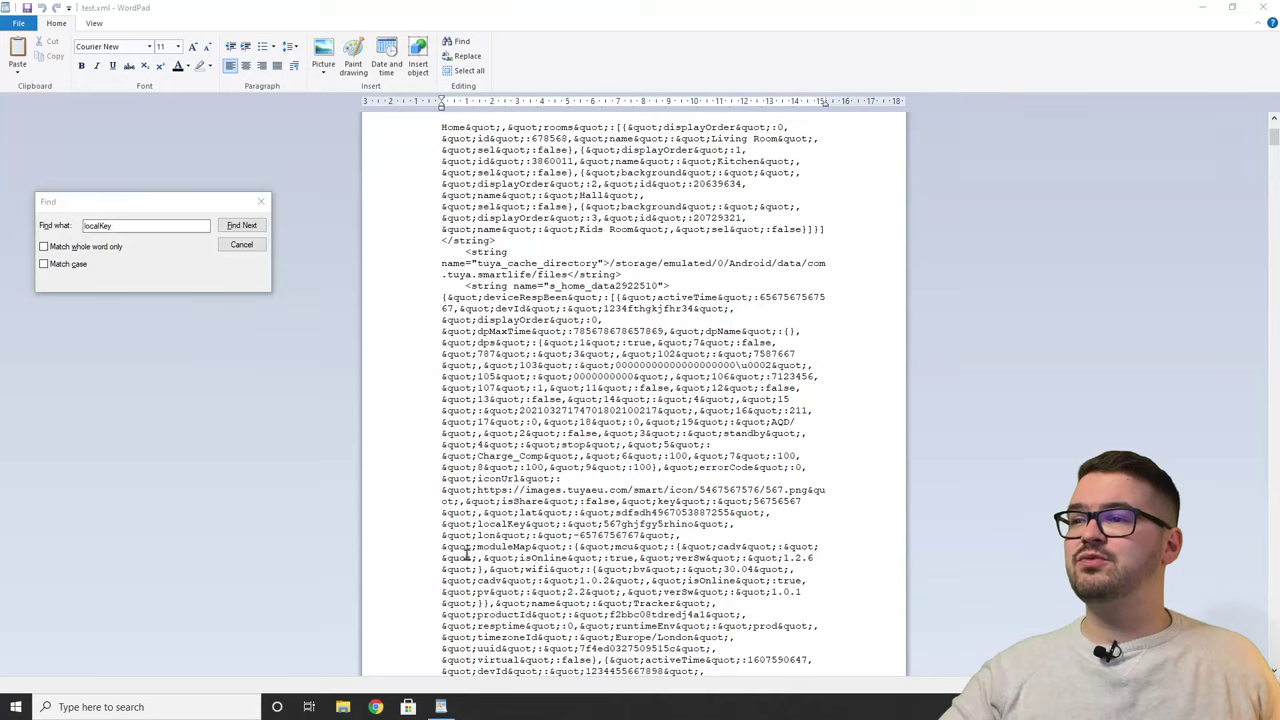